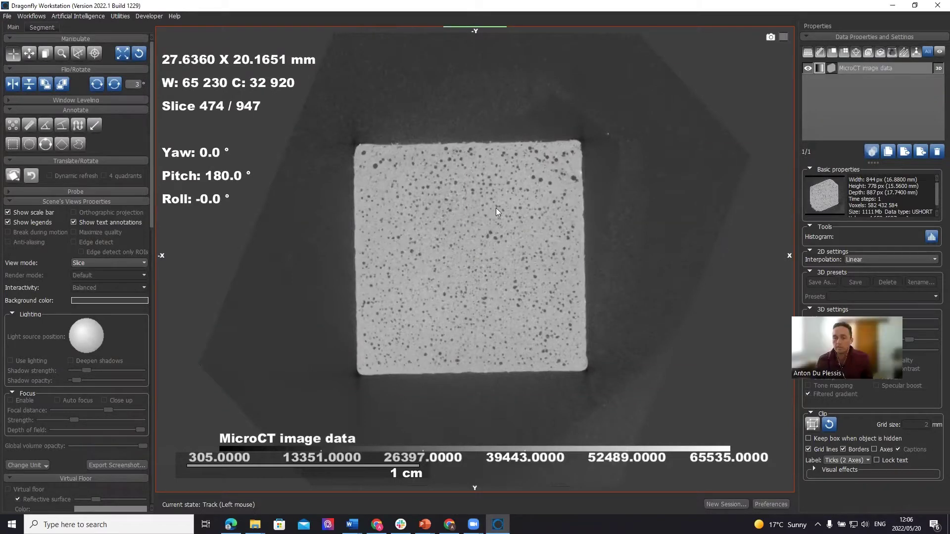
Step: Zoom and reposition the cube slice, and check the MicroCT image data
middle_click_drag(472, 237, 489, 207)
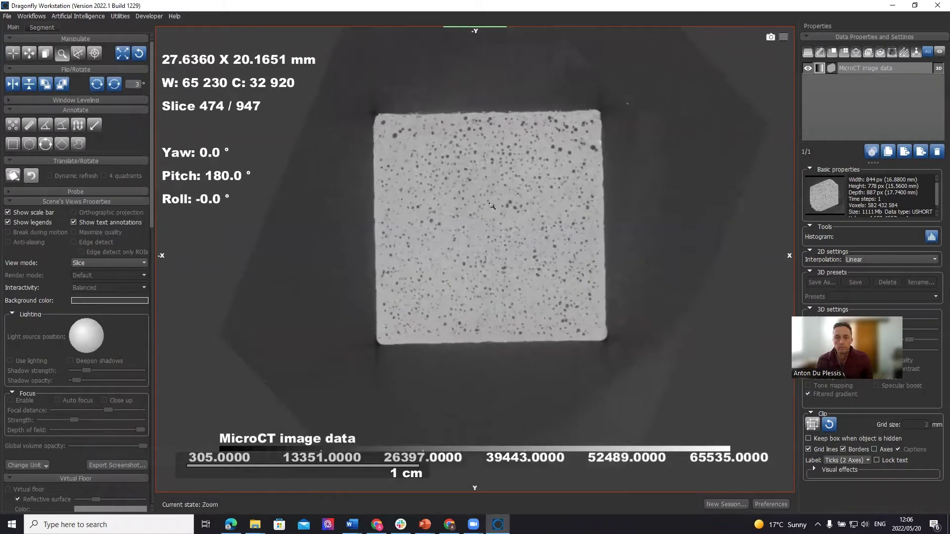
right_click_drag(490, 206, 482, 308)
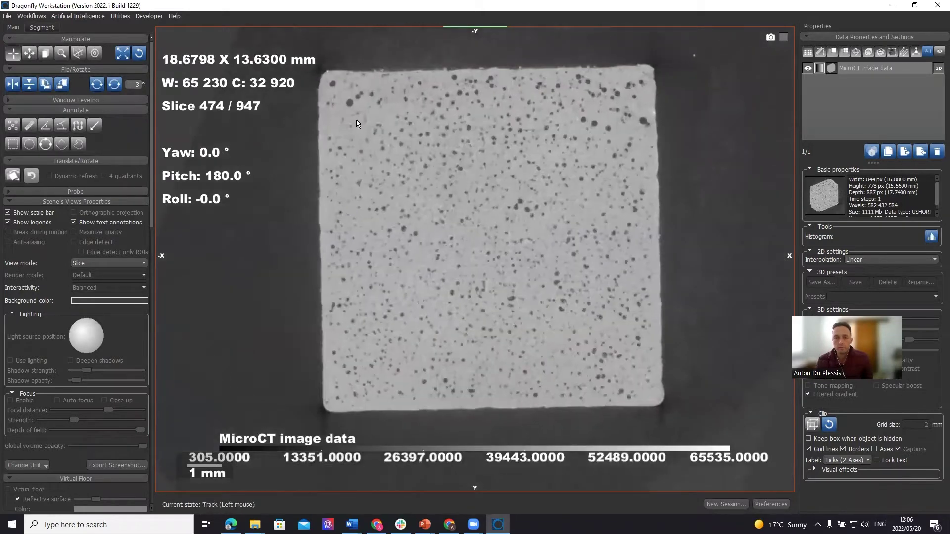
right_click_drag(513, 255, 520, 213)
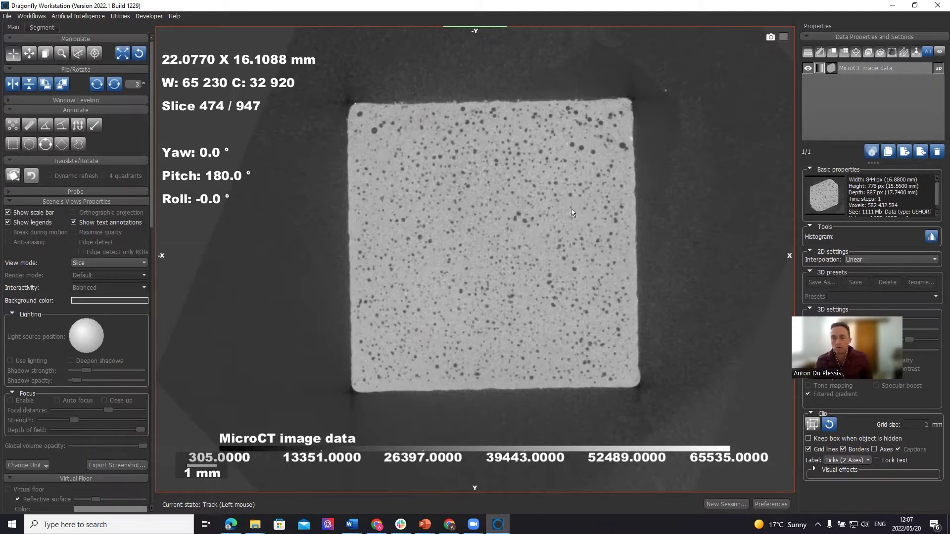
left_click(861, 69)
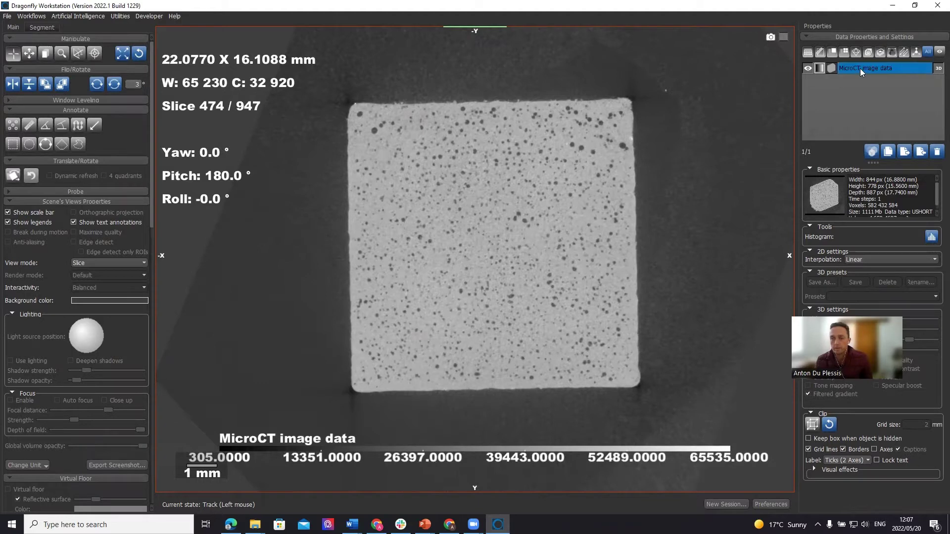
left_click(860, 68)
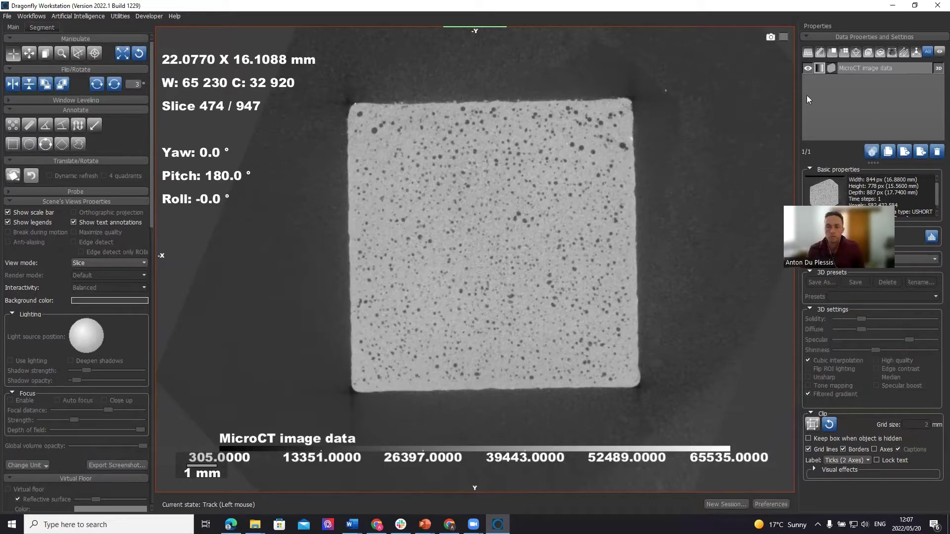
Step: Threshold the solid metal with Upper Otsu (29,326.8558–65,535) and add it to a New ROI
left_click(44, 28)
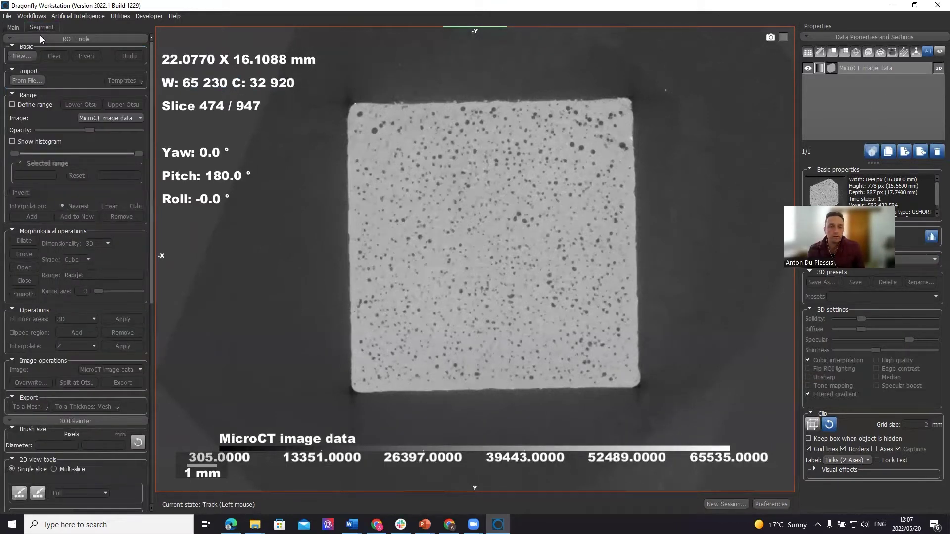
left_click(22, 102)
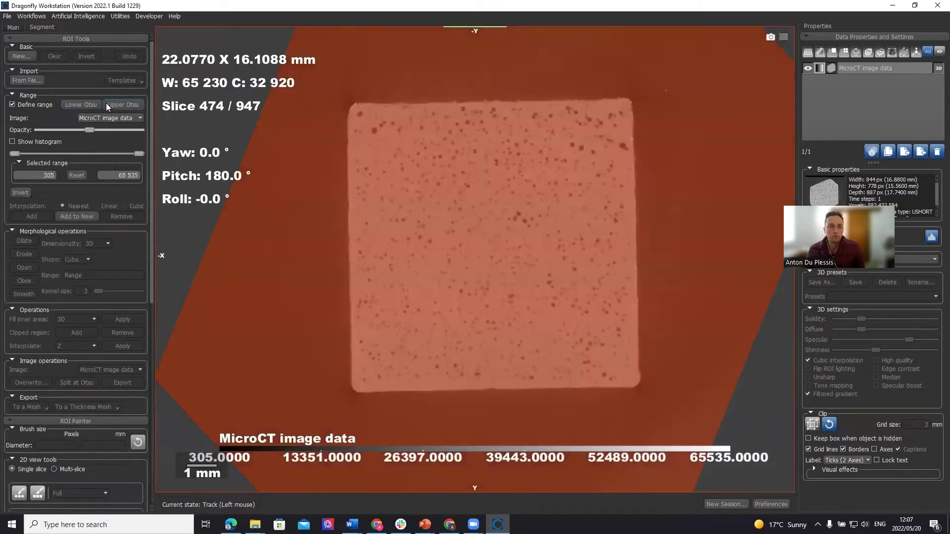
left_click(120, 104)
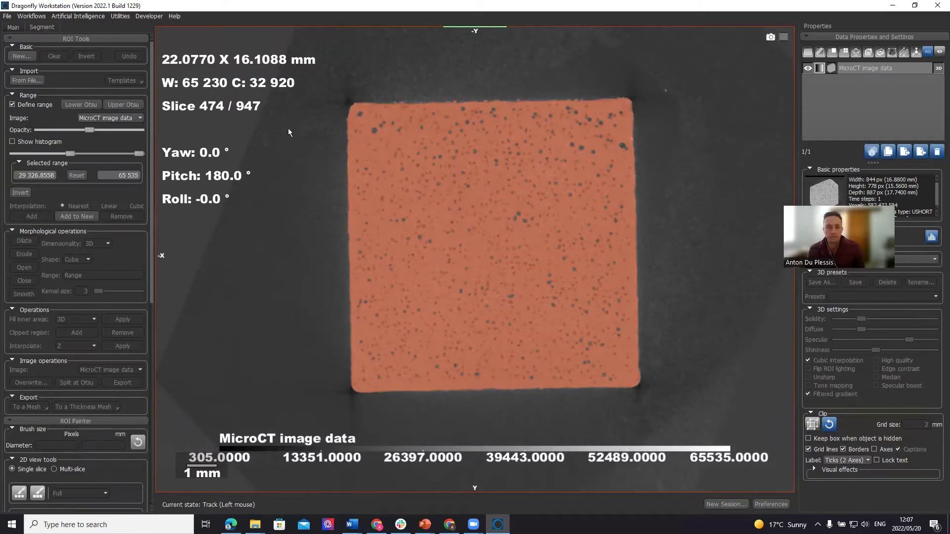
left_click(76, 216)
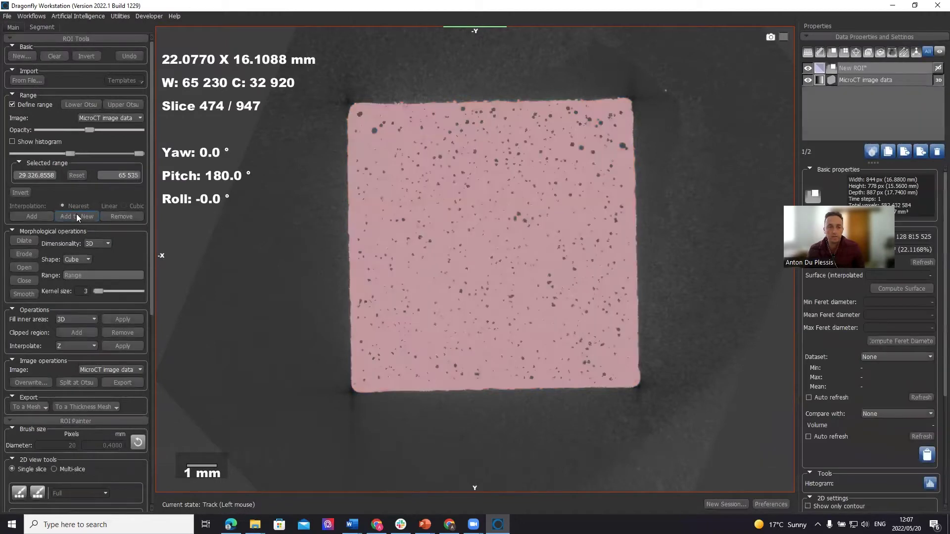
left_click(12, 104)
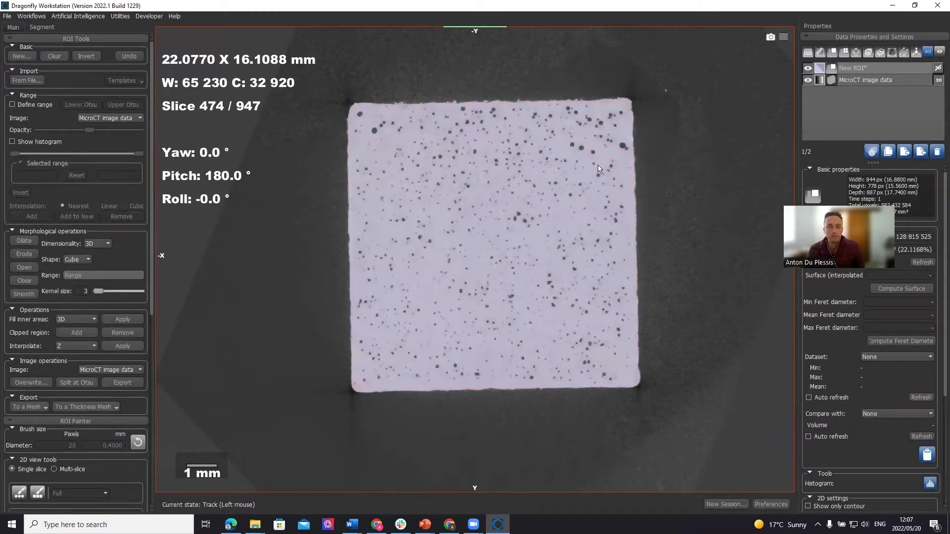
left_click(856, 79)
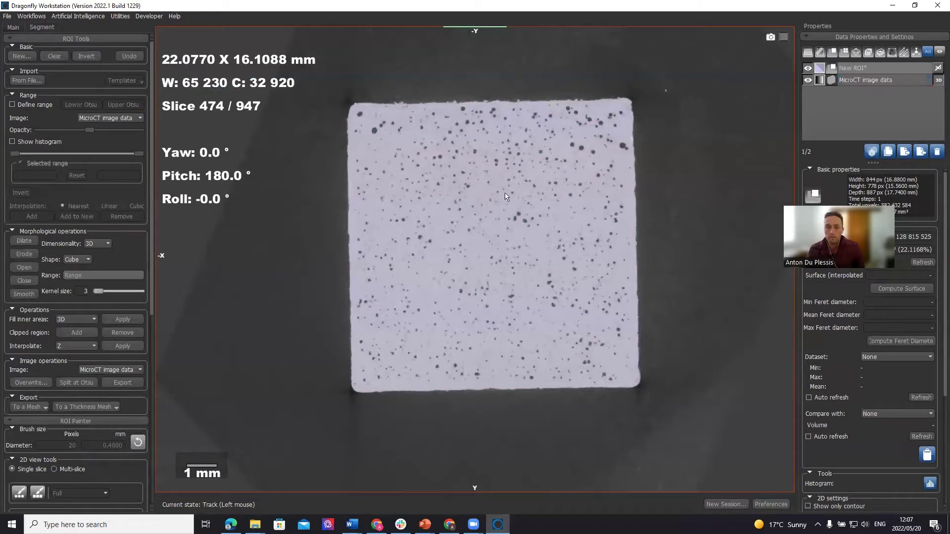
scroll(504, 196, "up", 3, "ctrl")
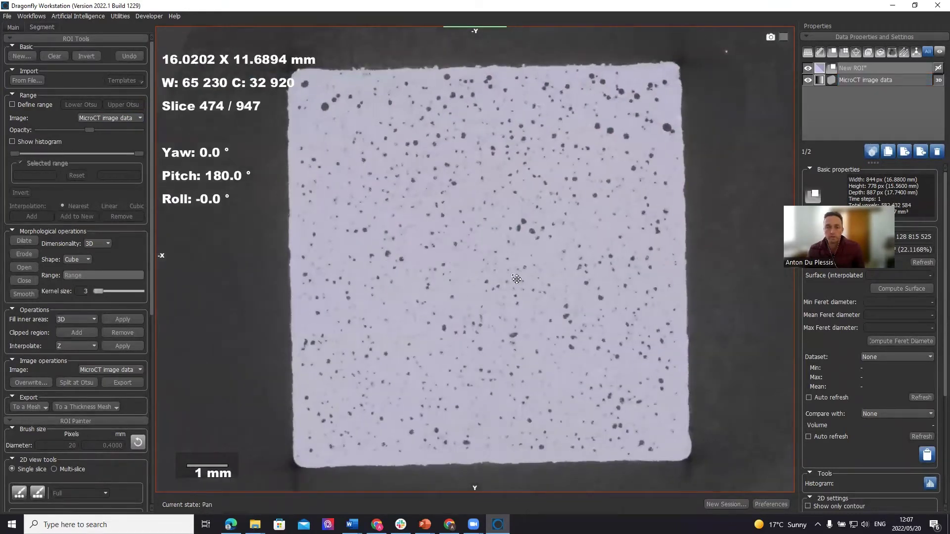
middle_click_drag(515, 279, 537, 284)
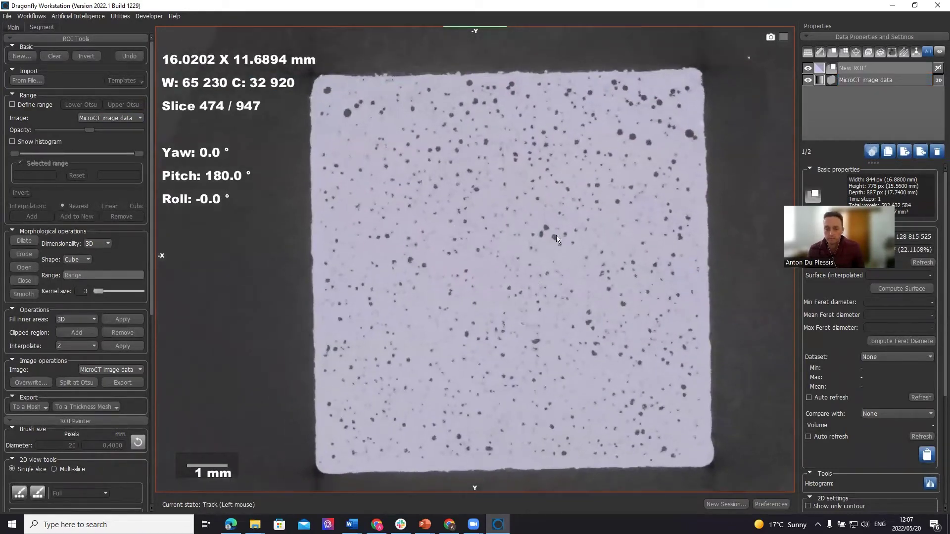
Step: Rename the New ROI to 'reference cube'
left_click(846, 73)
left_click(849, 72)
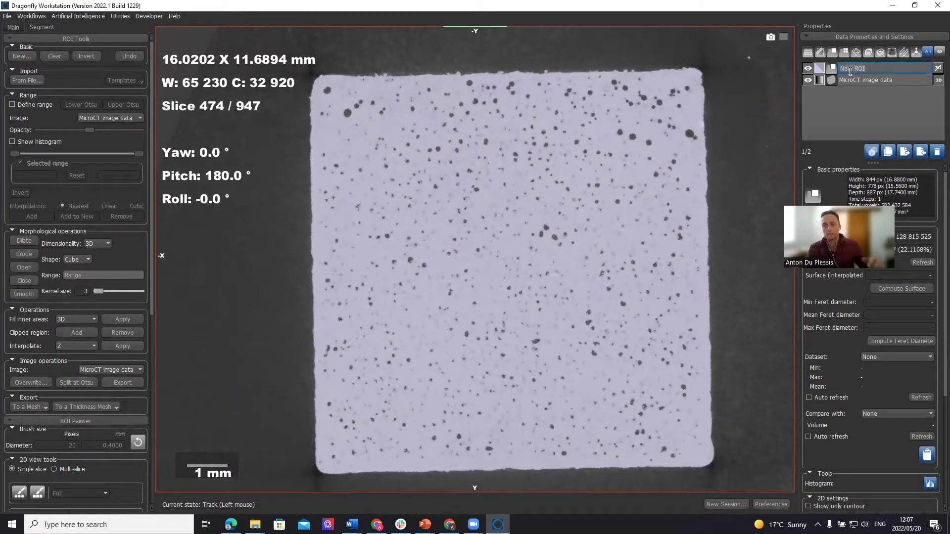
type("reference")
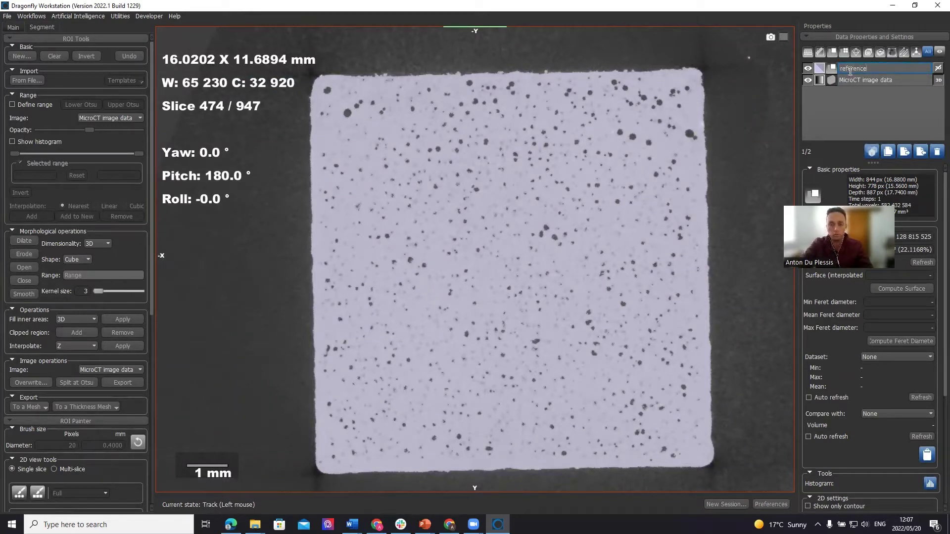
type(" cube")
key("Return")
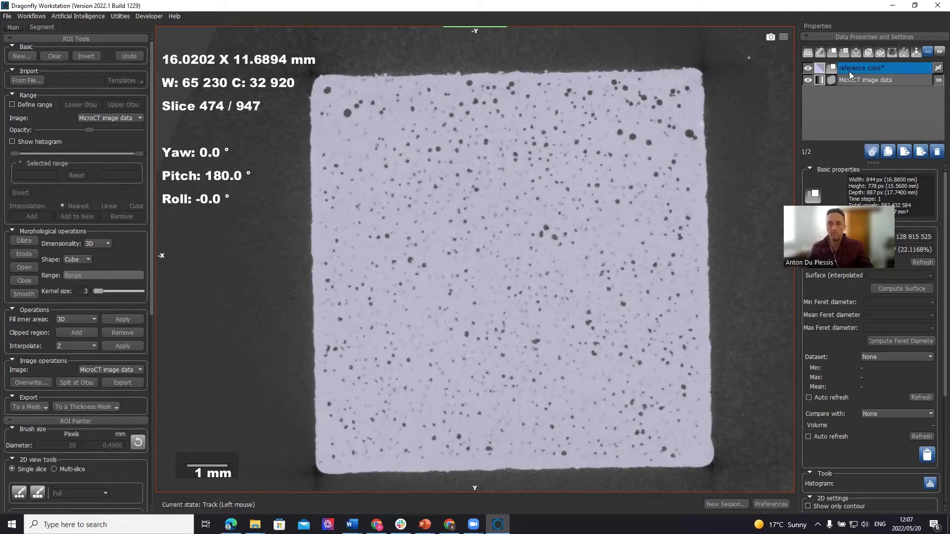
Step: Fill the inner areas of the reference cube ROI in 3D to close its pores
scroll(497, 195, "down", 1)
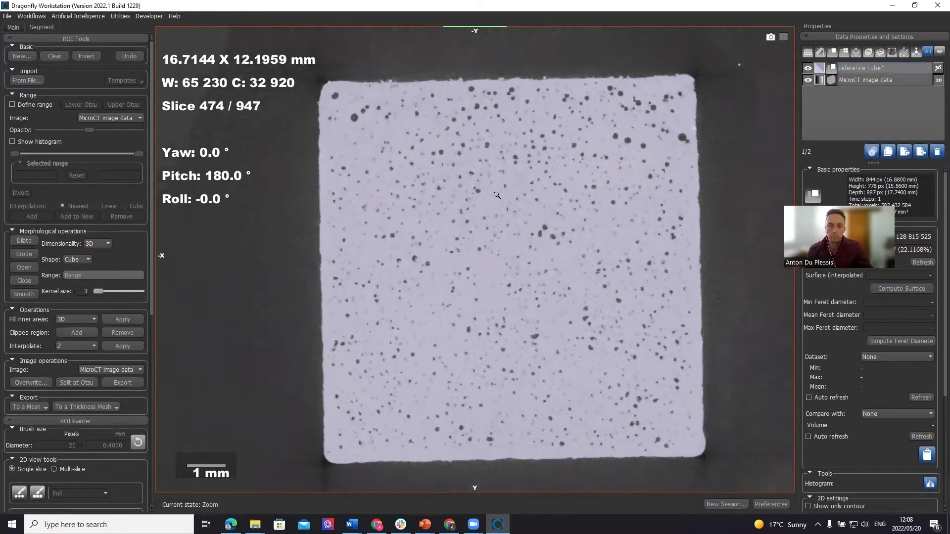
scroll(496, 195, "down", 2)
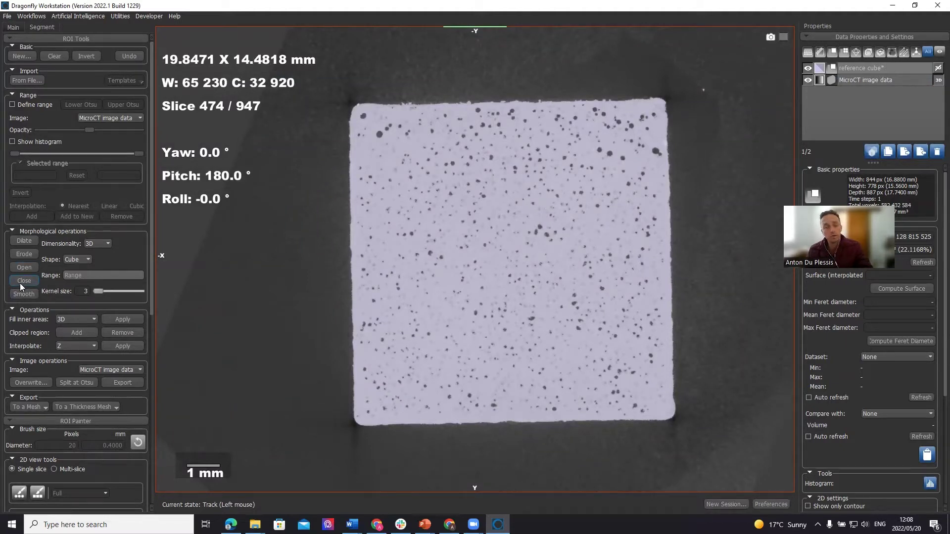
scroll(480, 292, "up", 2)
scroll(479, 293, "up", 6)
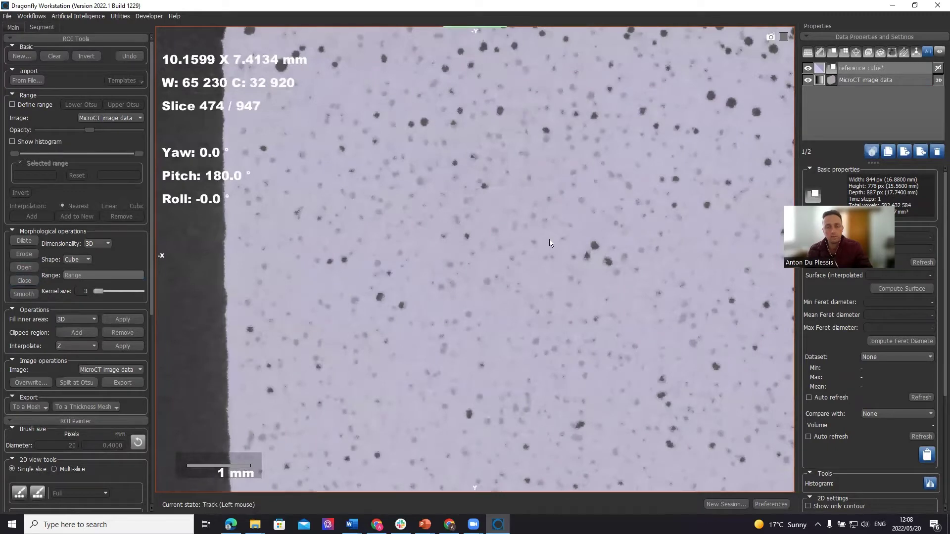
scroll(539, 250, "down", 1)
scroll(530, 172, "down", 2)
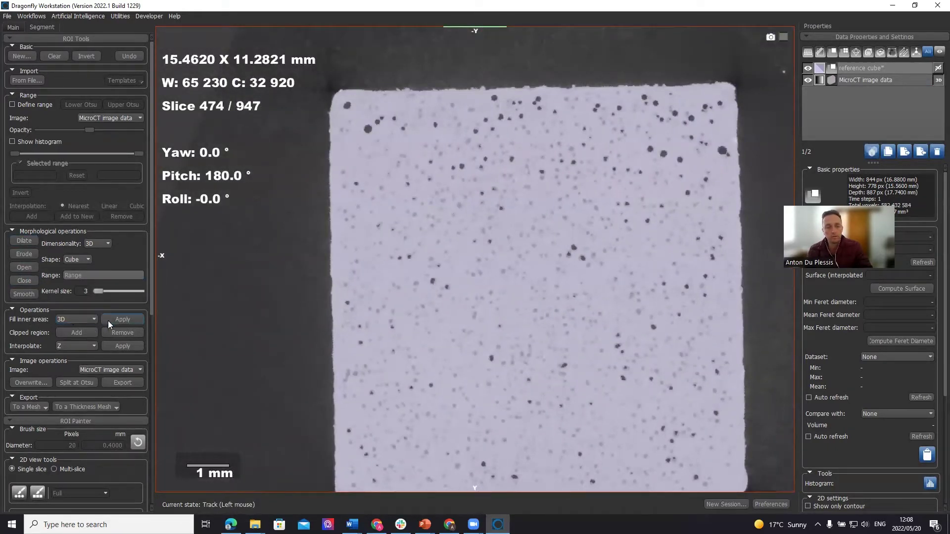
left_click(123, 320)
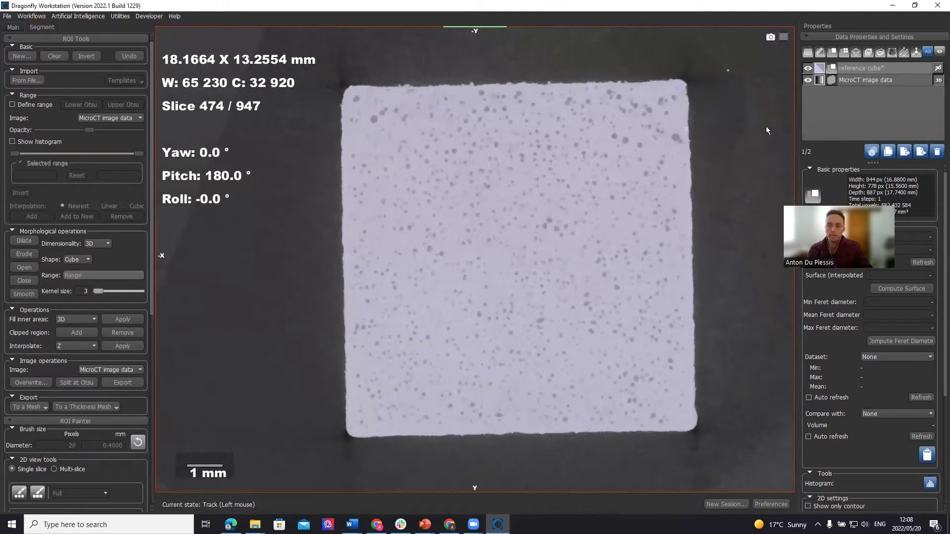
Step: Hide the reference cube and threshold the MicroCT data's low-intensity range, showing the histogram
left_click(808, 68)
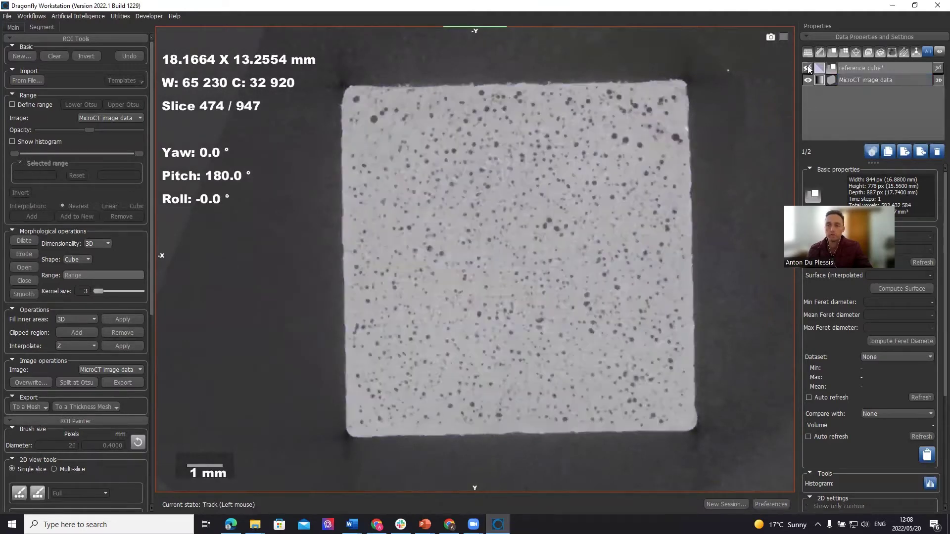
left_click(869, 78)
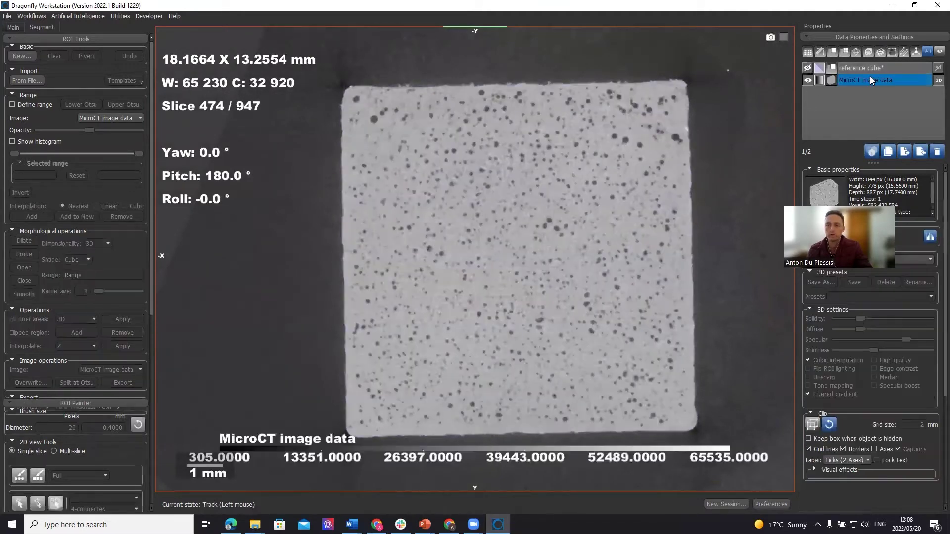
left_click(30, 106)
left_click(81, 103)
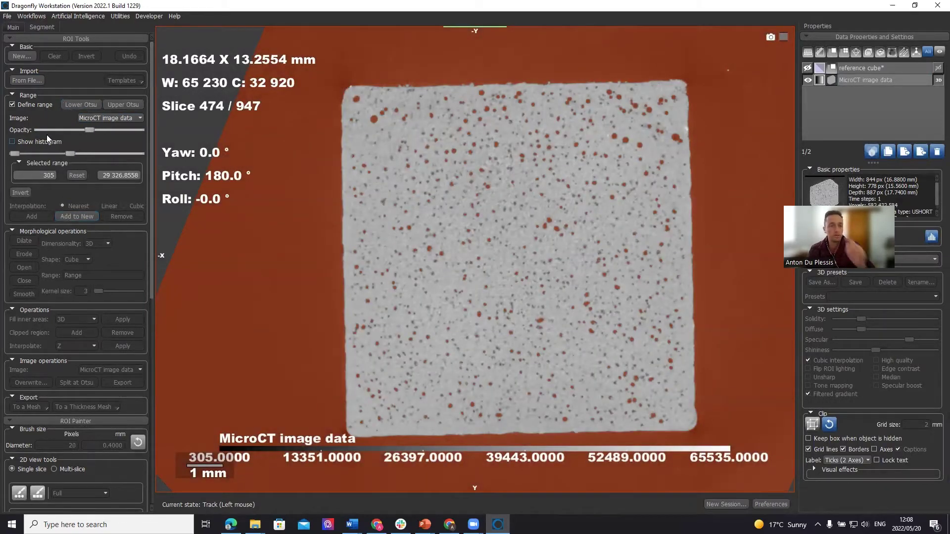
left_click(21, 143)
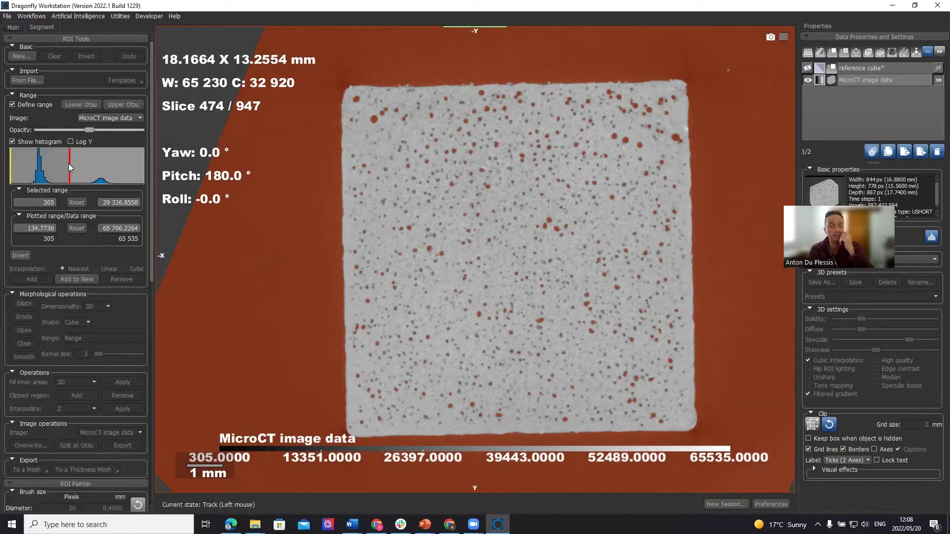
Step: Set the range to 305–29,326.8558 for pores and air as a New ROI
left_click(40, 230)
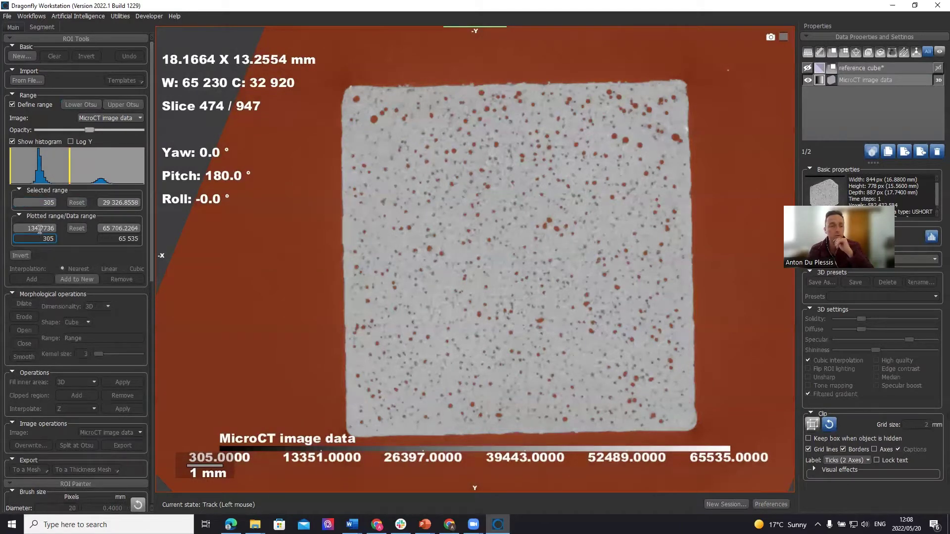
double_click(38, 229)
left_click(44, 203)
left_click(131, 204)
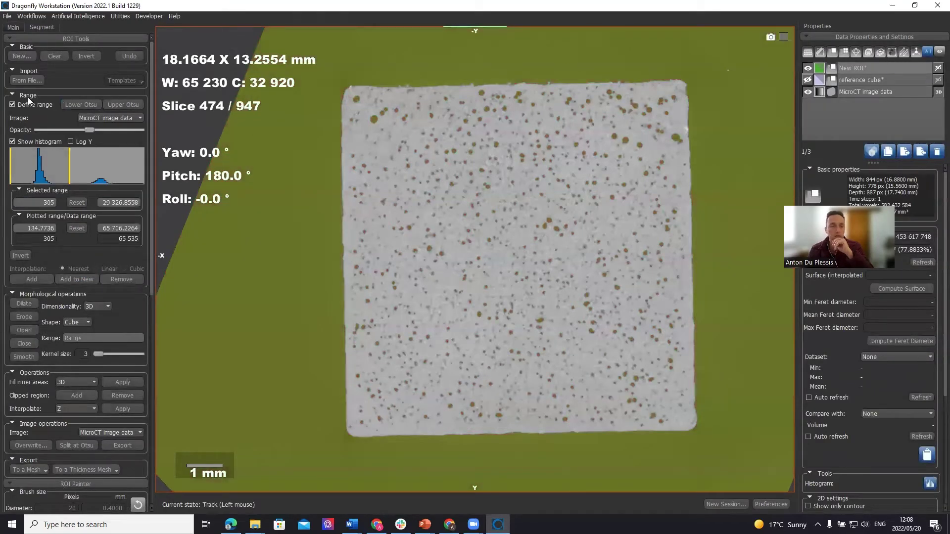
left_click(12, 105)
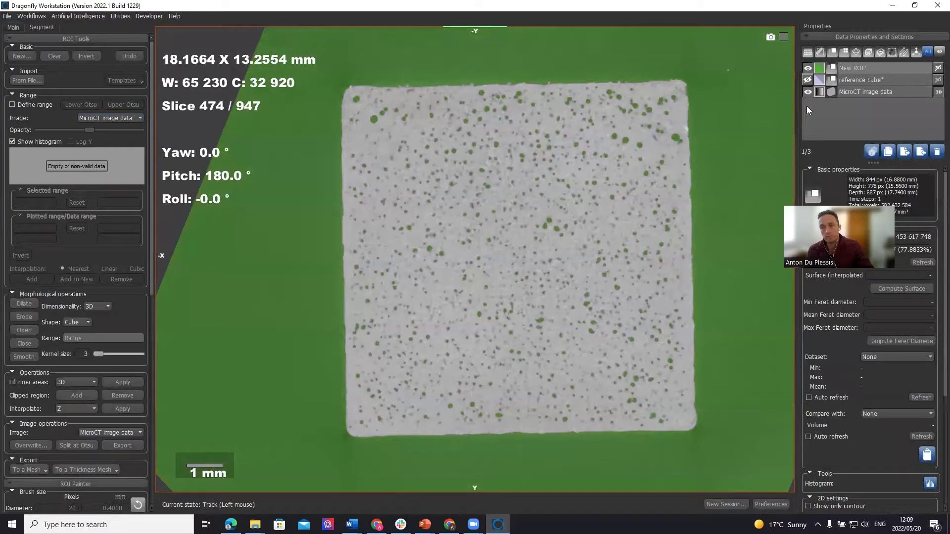
left_click(866, 71)
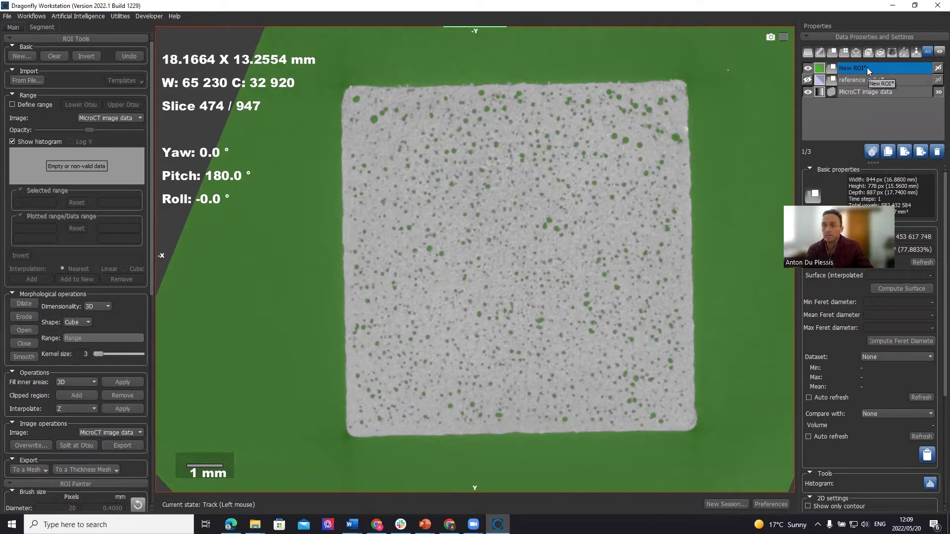
double_click(866, 67)
Step: Name the new ROI 'allpores'
type("a")
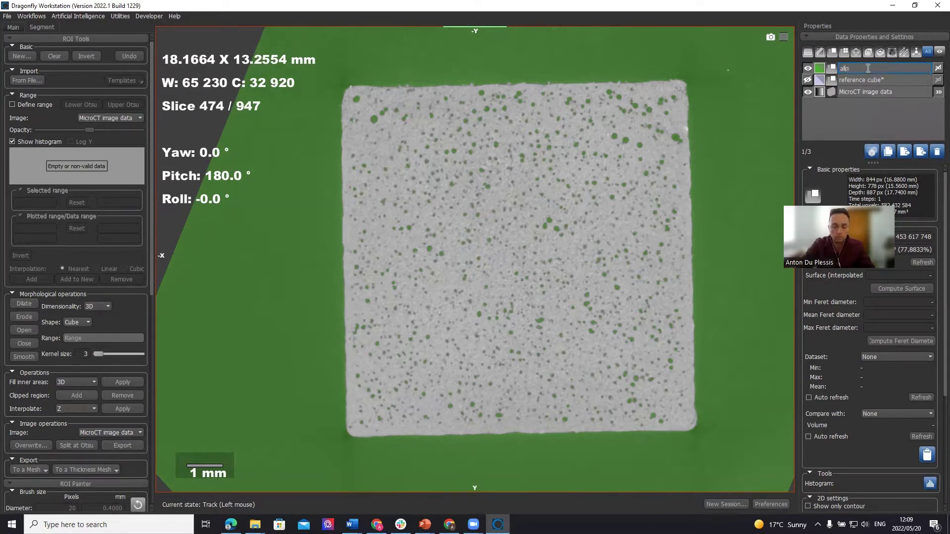
type("llpores*")
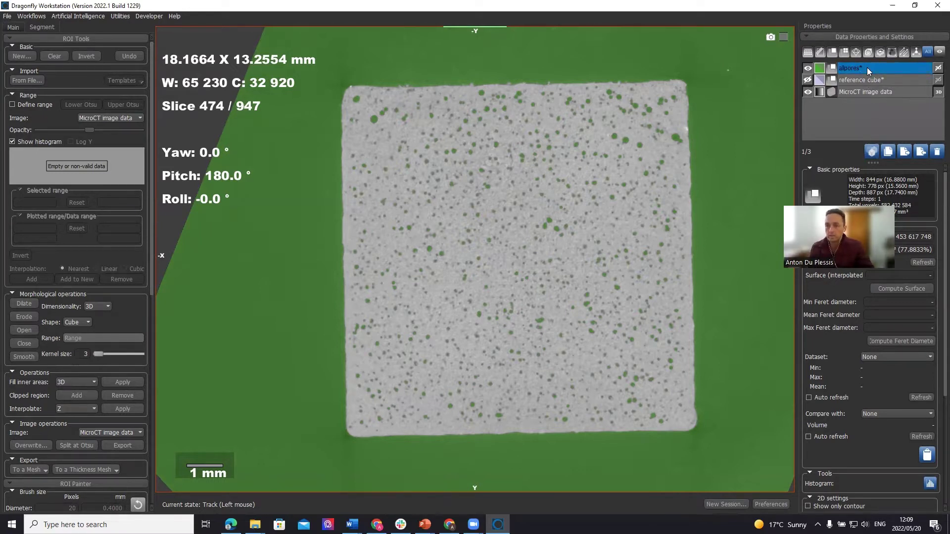
key("Return")
left_click(852, 80)
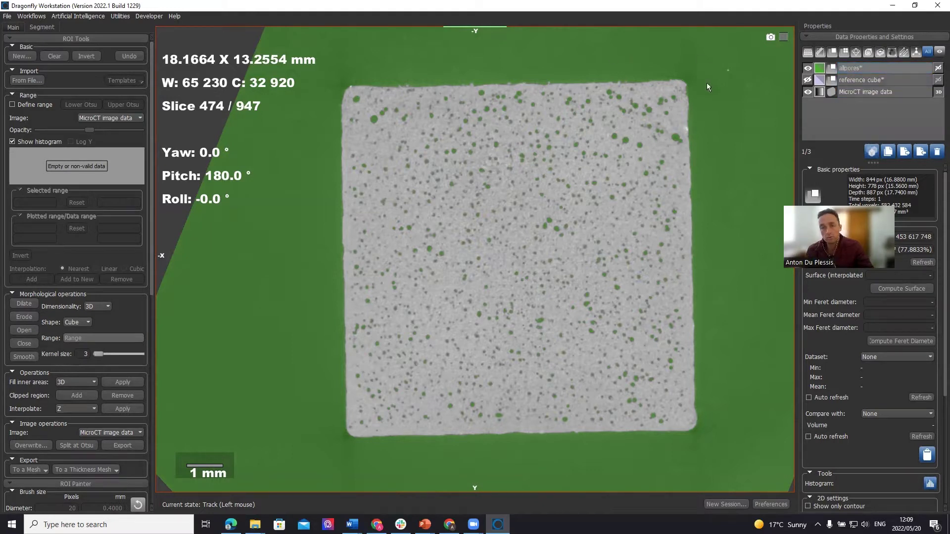
Step: Remove the largest 6-connected island from allpores, leaving only the internal pores
right_click(868, 71)
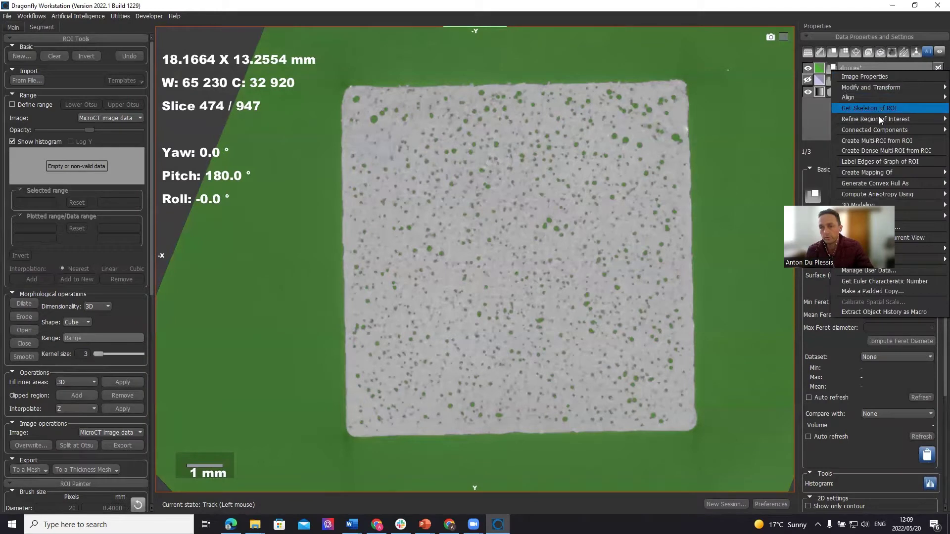
mouse_move(879, 123)
mouse_move(719, 122)
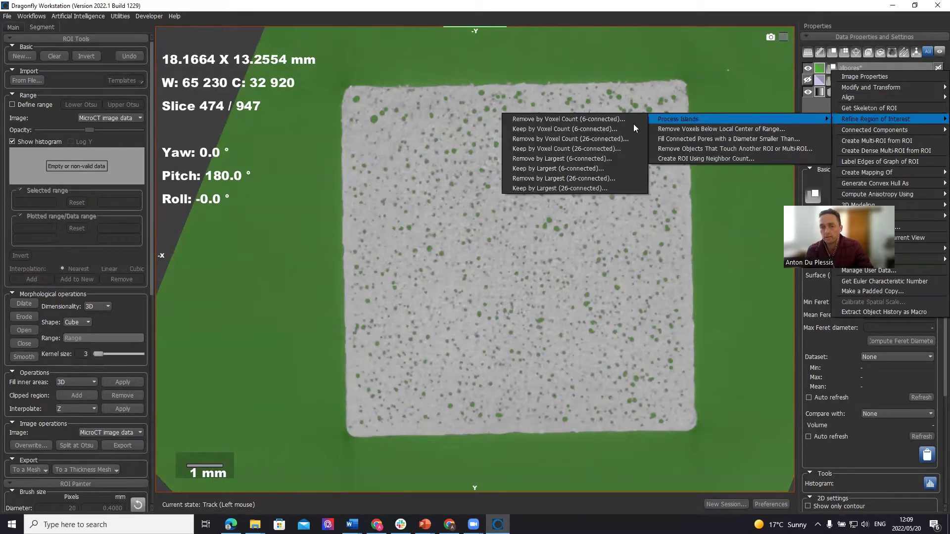
left_click(559, 160)
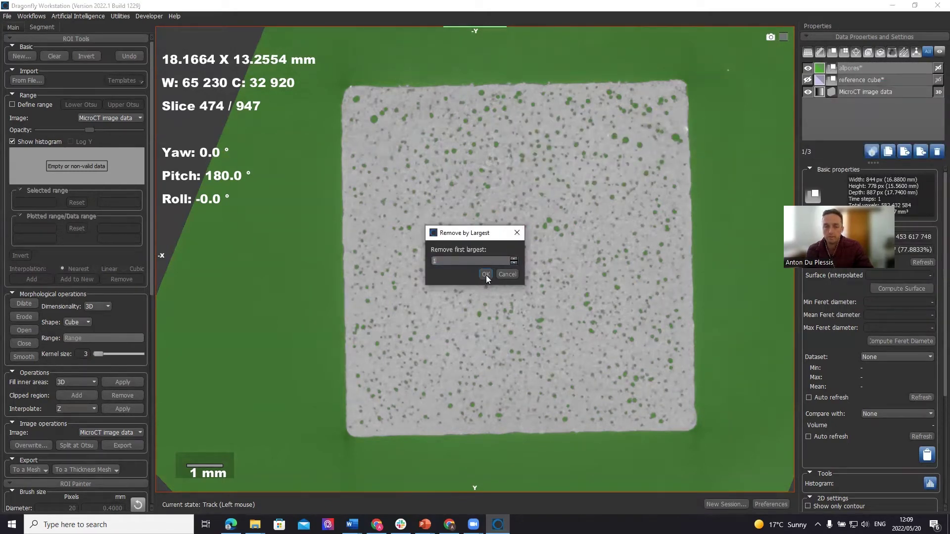
left_click(486, 275)
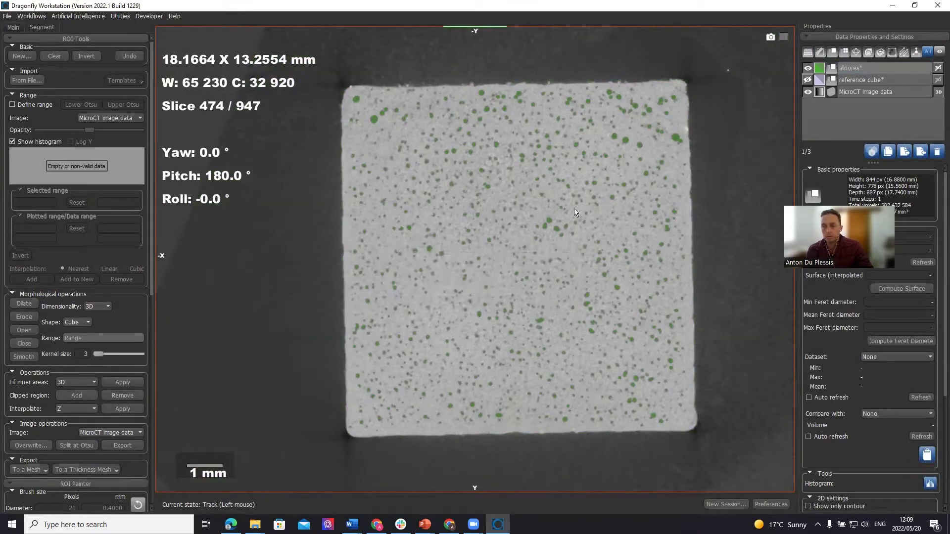
Step: Show the reference cube ROI again and recolour it from lavender to blue
left_click(807, 81)
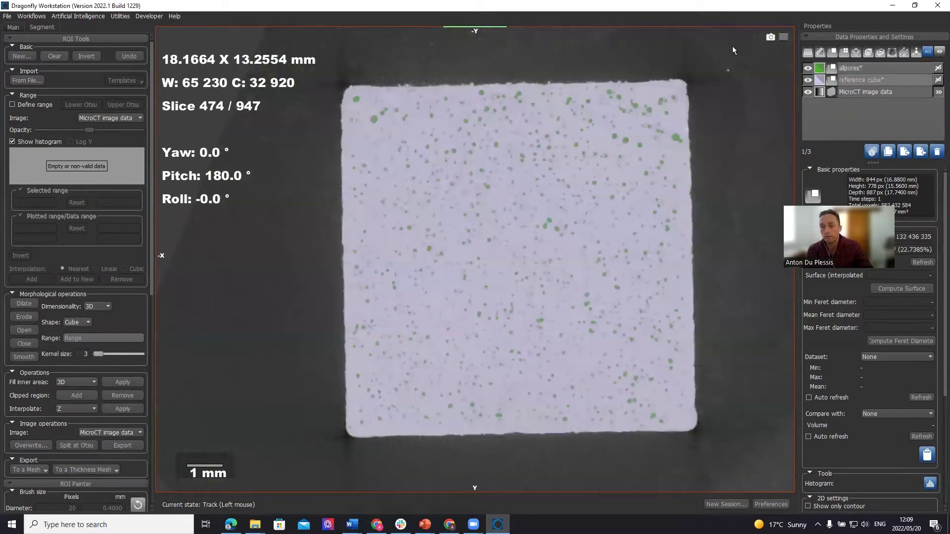
scroll(743, 49, "up", 6)
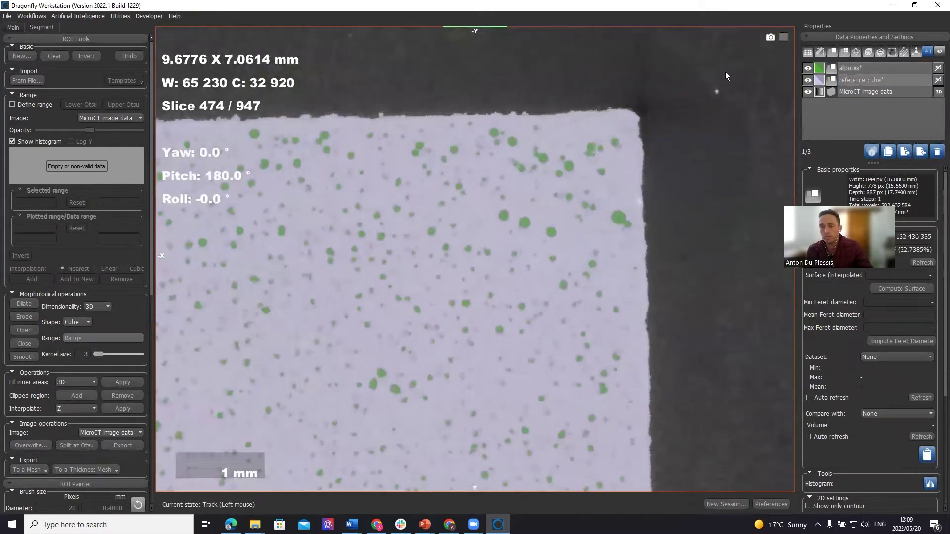
scroll(714, 117, "up", 2)
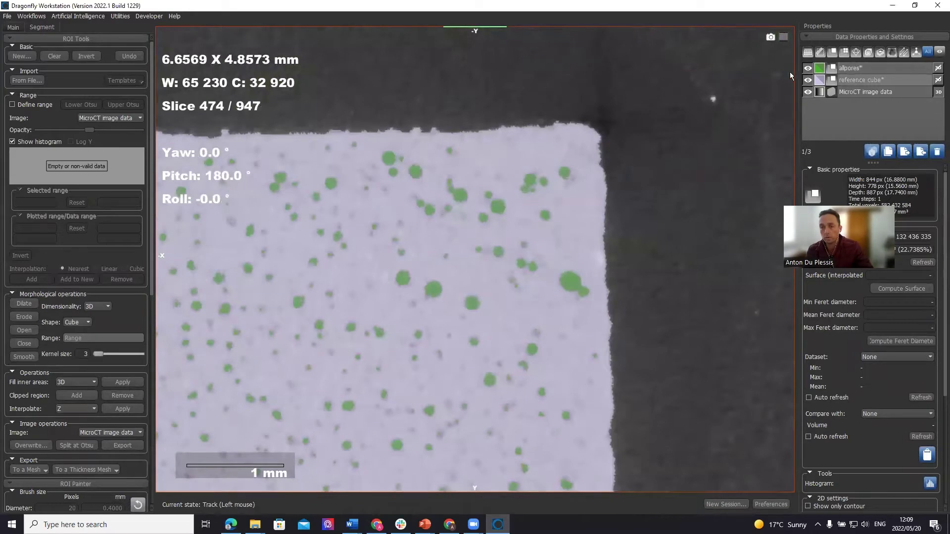
left_click(820, 79)
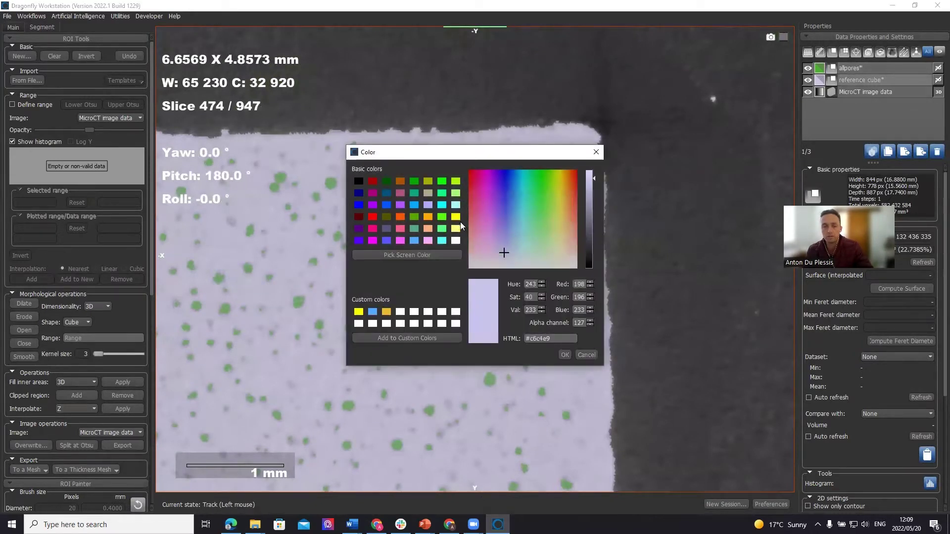
left_click(415, 241)
left_click(564, 355)
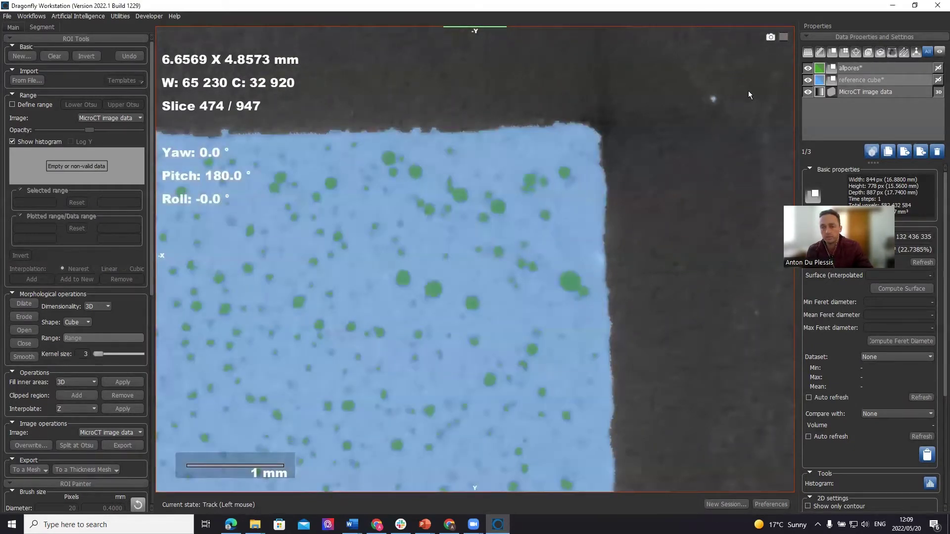
left_click(861, 77)
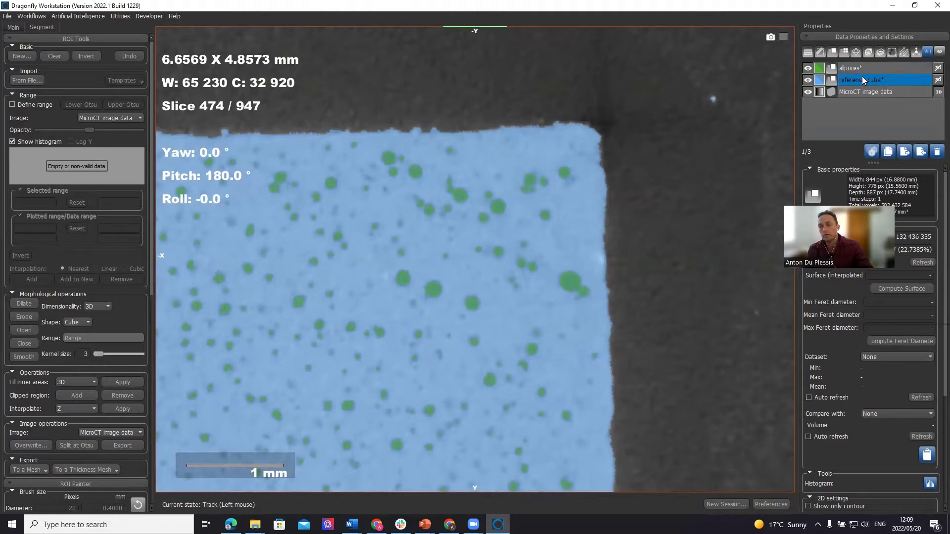
right_click(862, 76)
Step: Keep only the single largest 6-connected island of the reference cube, then zoom out
mouse_move(872, 124)
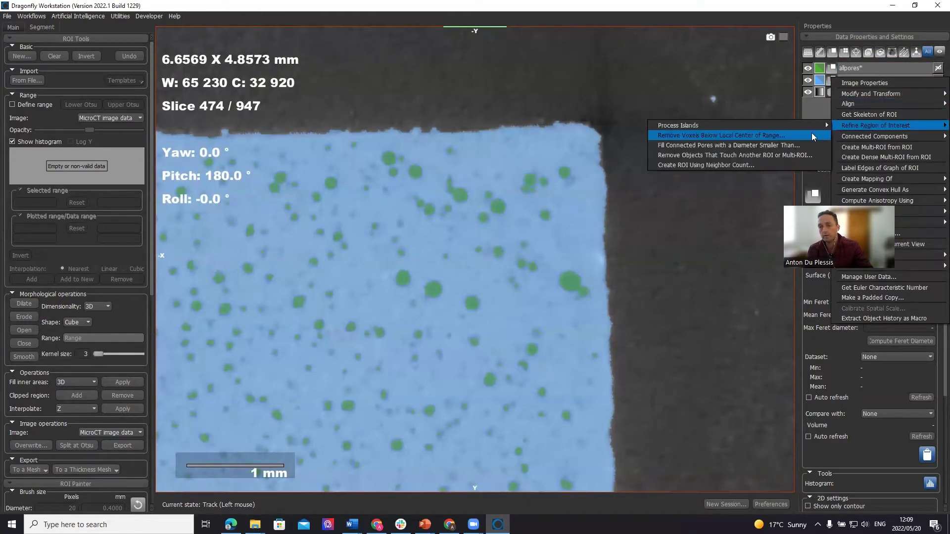
mouse_move(811, 125)
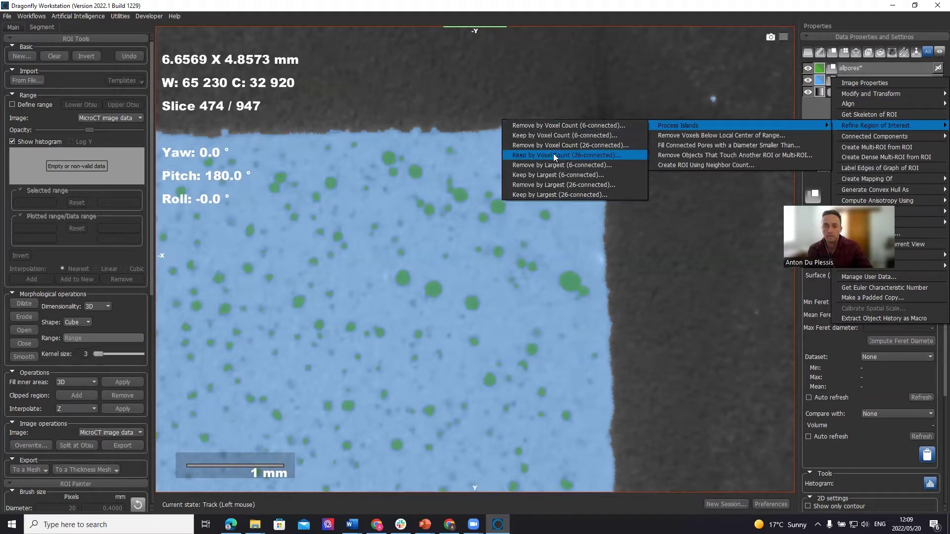
left_click(553, 178)
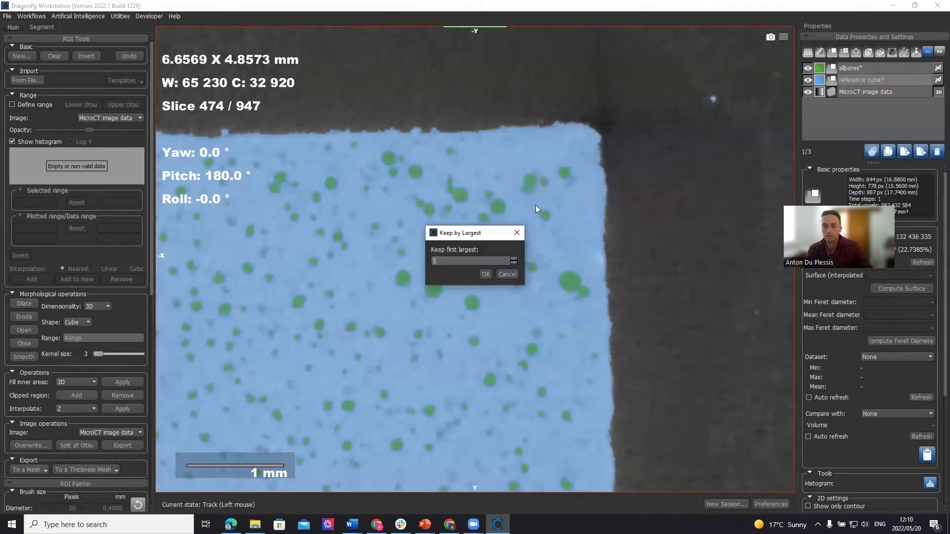
left_click(487, 272)
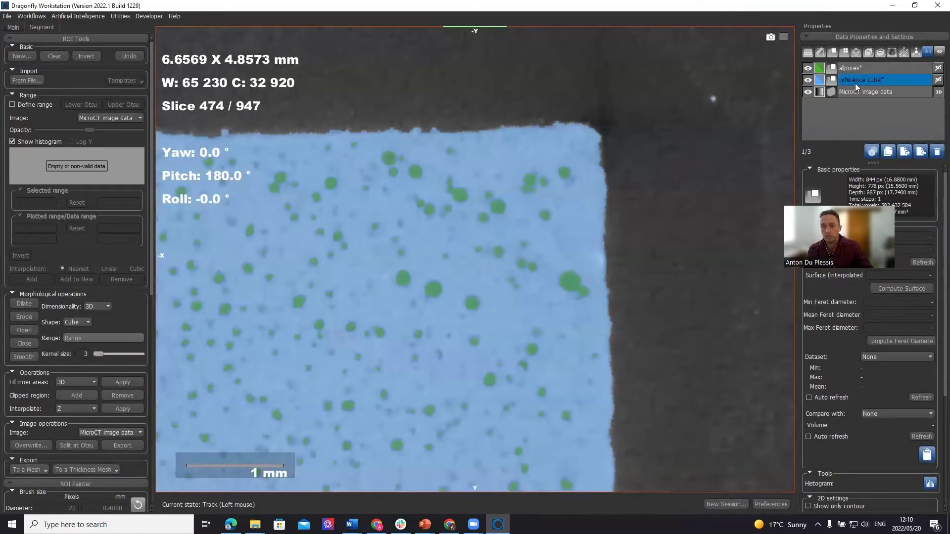
middle_click_drag(525, 202, 620, 150)
scroll(597, 197, "down", 5)
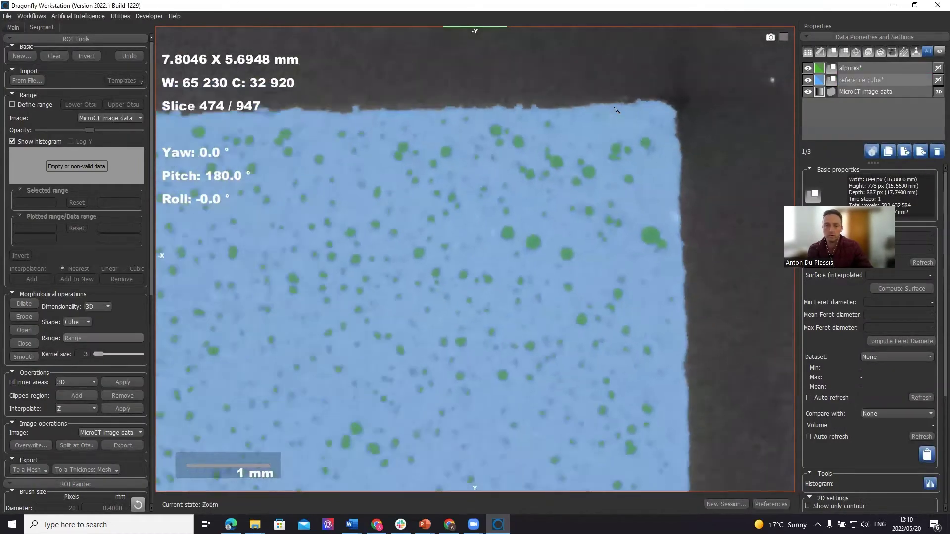
middle_click_drag(597, 203, 576, 132)
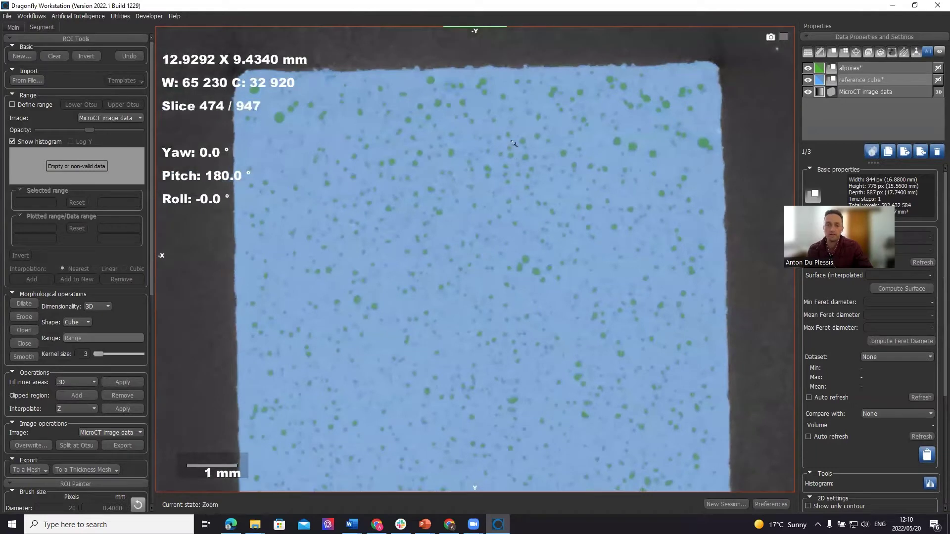
scroll(531, 222, "down", 3)
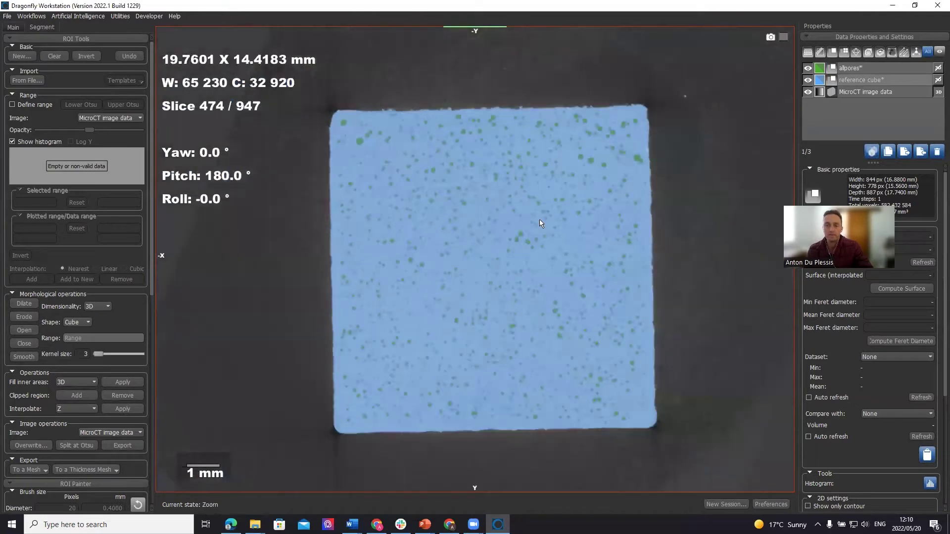
left_click(866, 80)
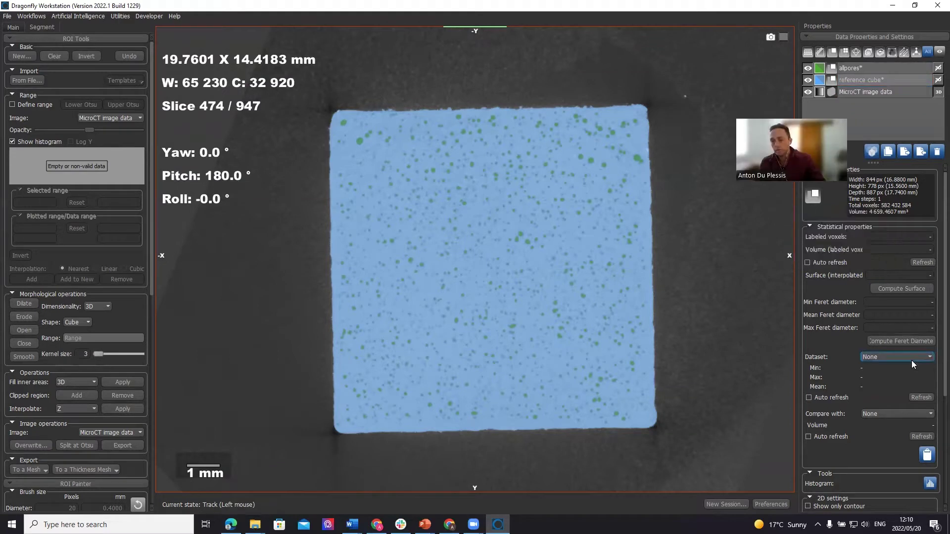
Step: Compare reference cube with allpores (pores 2.6039% of volume), then hide the cube overlay
left_click(901, 415)
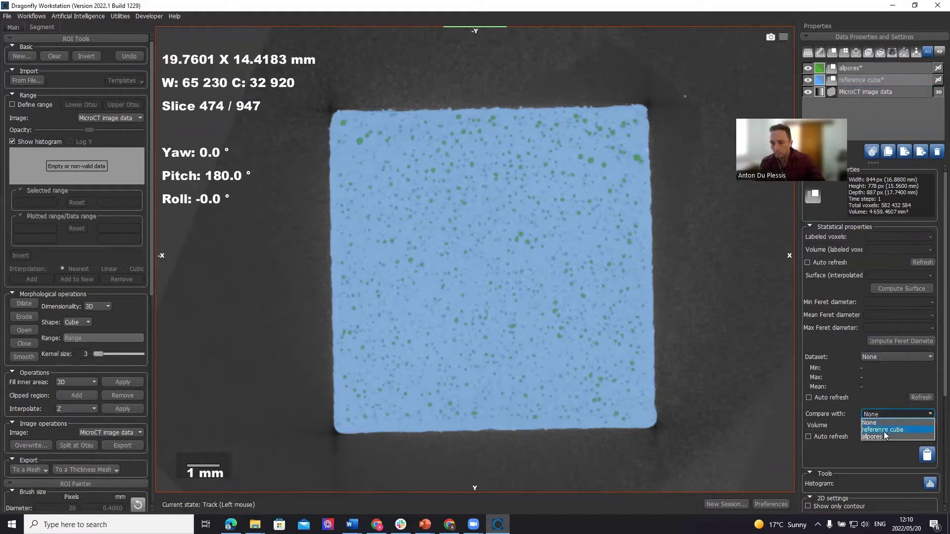
left_click(877, 436)
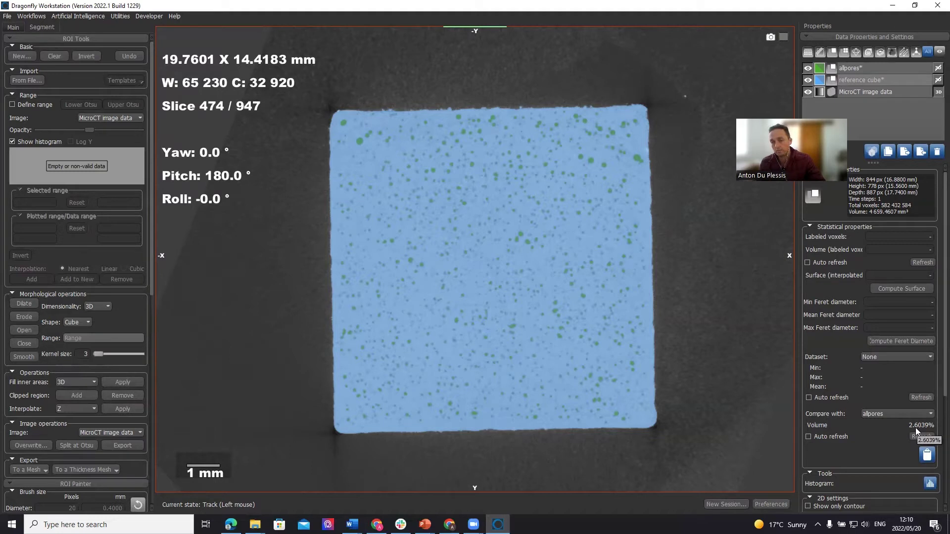
left_click(807, 80)
left_click(860, 68)
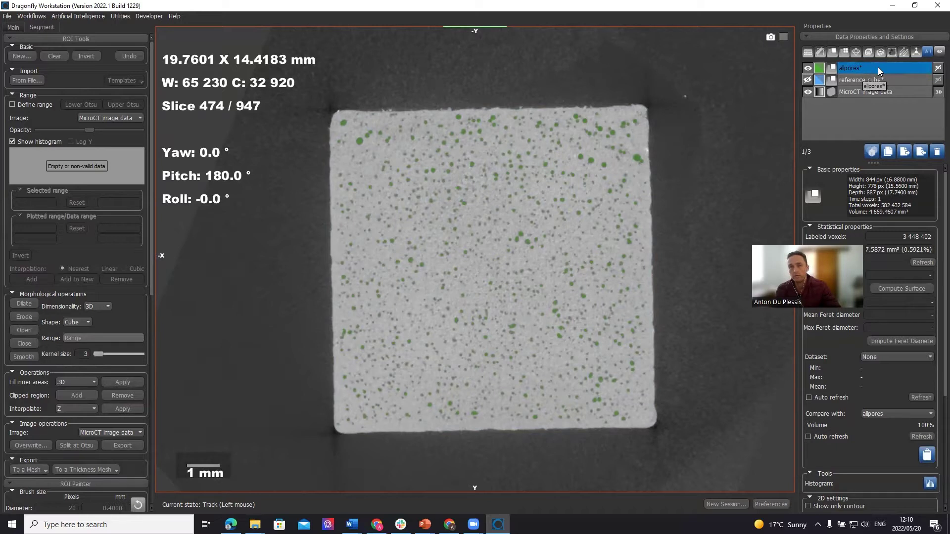
left_click(878, 67, "ctrl")
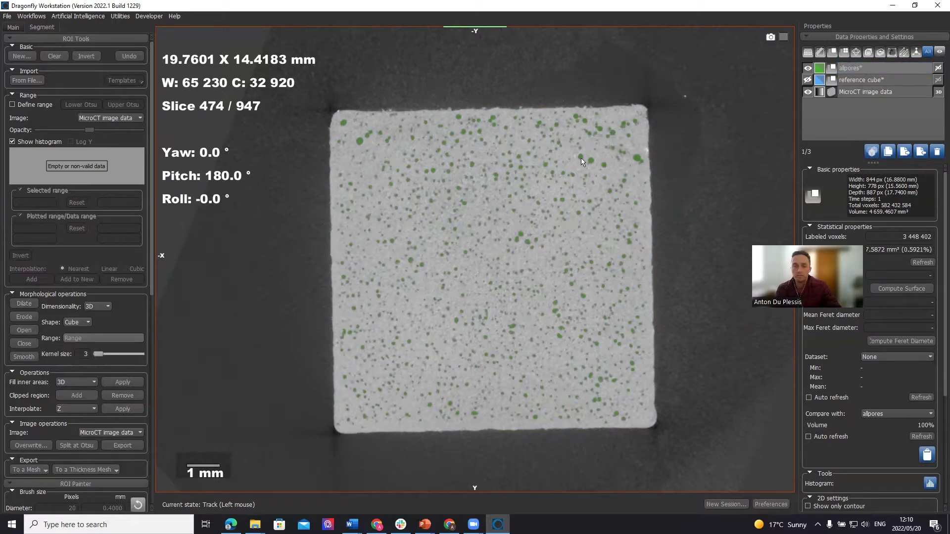
Step: Zoom and pan slice 474 to show the cube's top edge and more green pores
right_click_drag(582, 162, 563, 342)
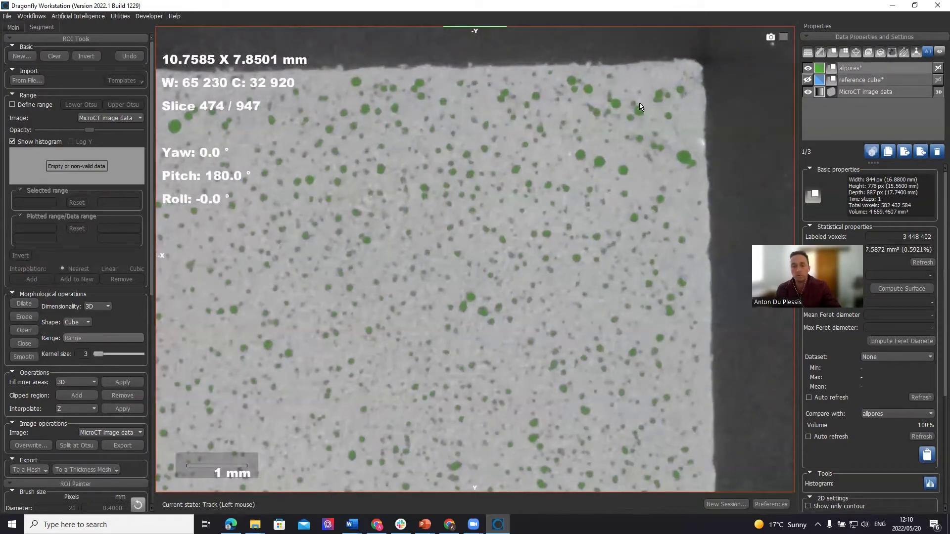
right_click_drag(624, 123, 546, 242)
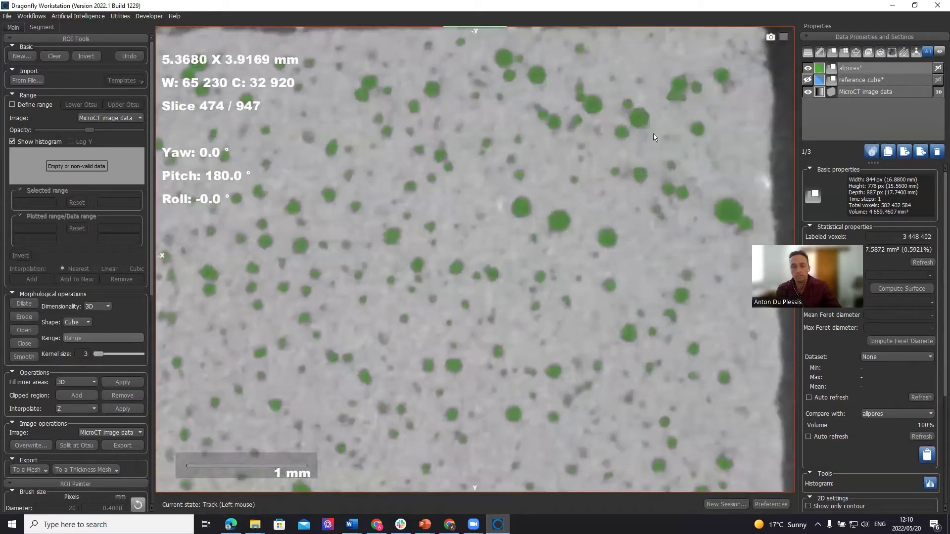
left_click(858, 69)
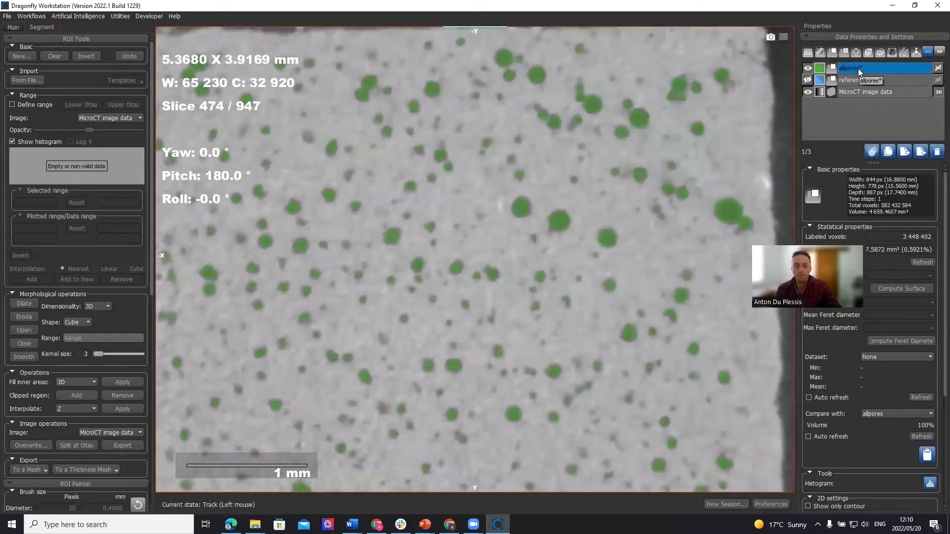
left_click(538, 218)
scroll(538, 219, "down", 1)
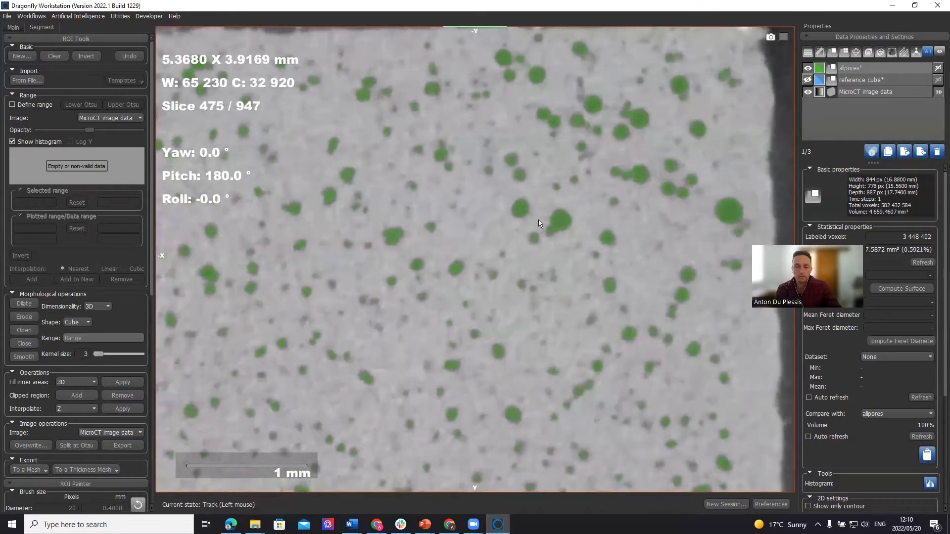
scroll(538, 218, "up", 1)
scroll(538, 219, "down", 1)
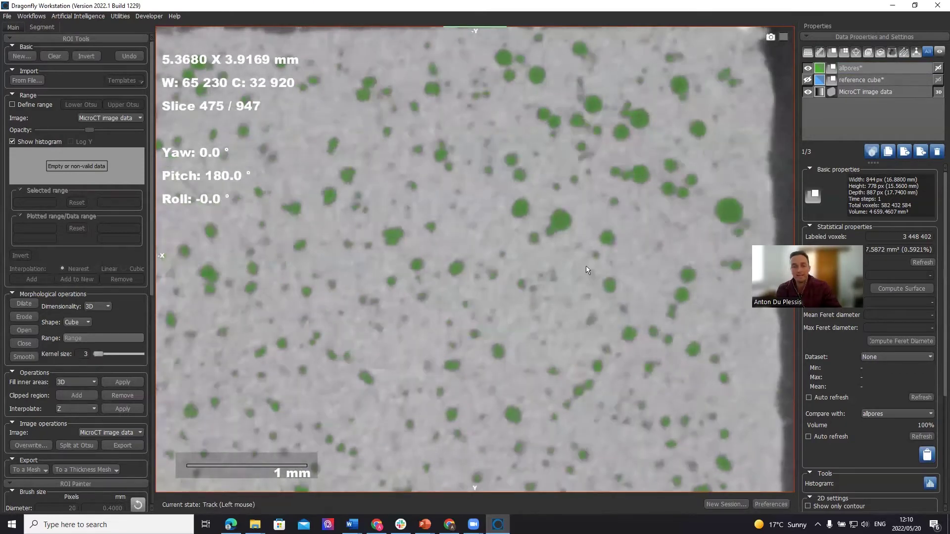
scroll(593, 263, "up", 1)
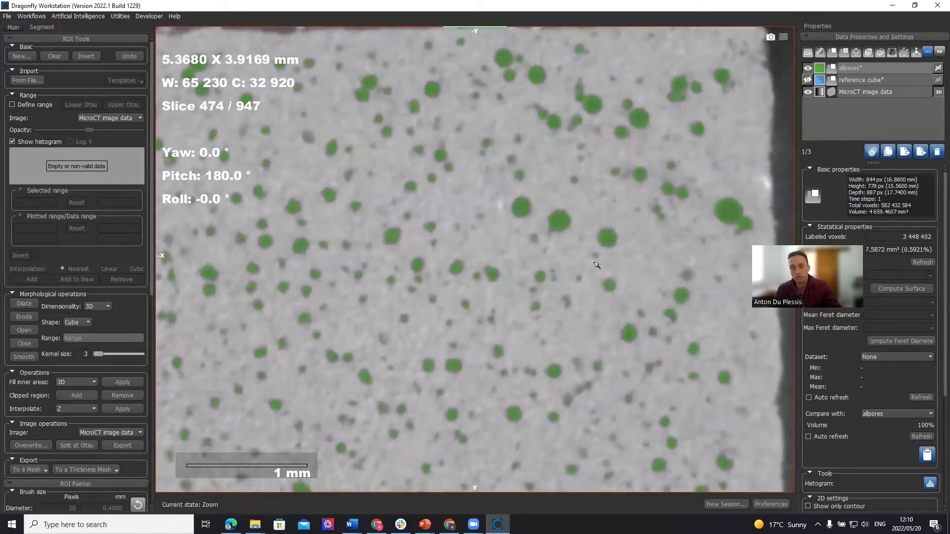
scroll(593, 265, "down", 3, "ctrl")
middle_click_drag(573, 207, 613, 177)
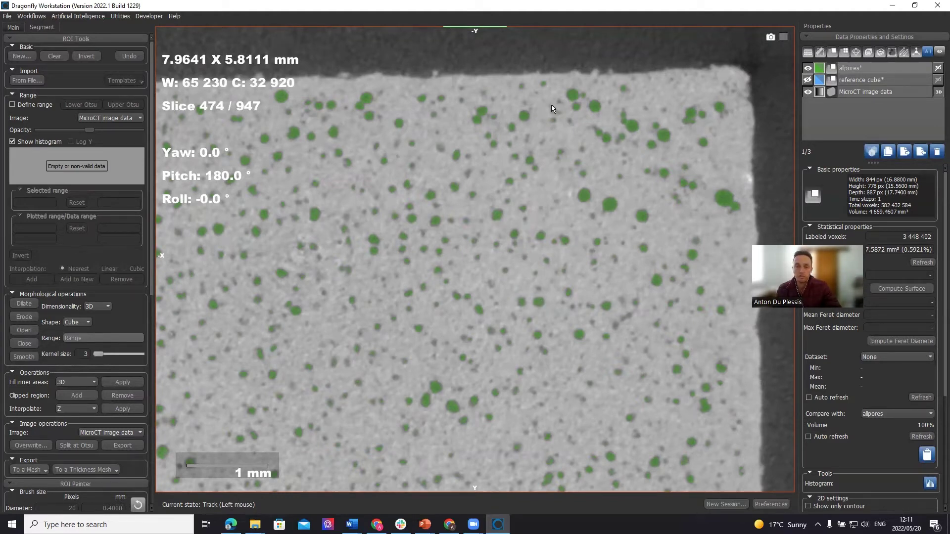
left_click(861, 68)
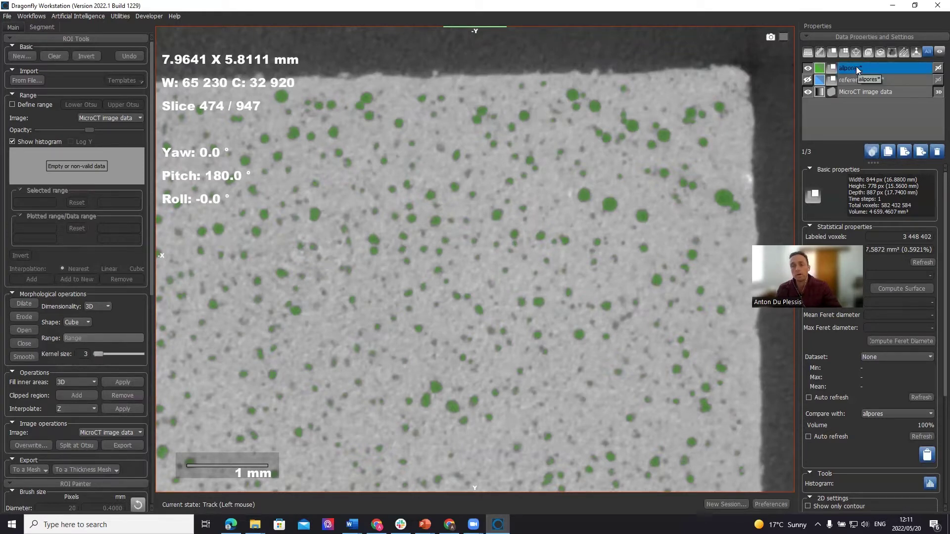
Step: Trial-remove allpores islands smaller than 100 voxels using Remove by Voxel Count
right_click(856, 67)
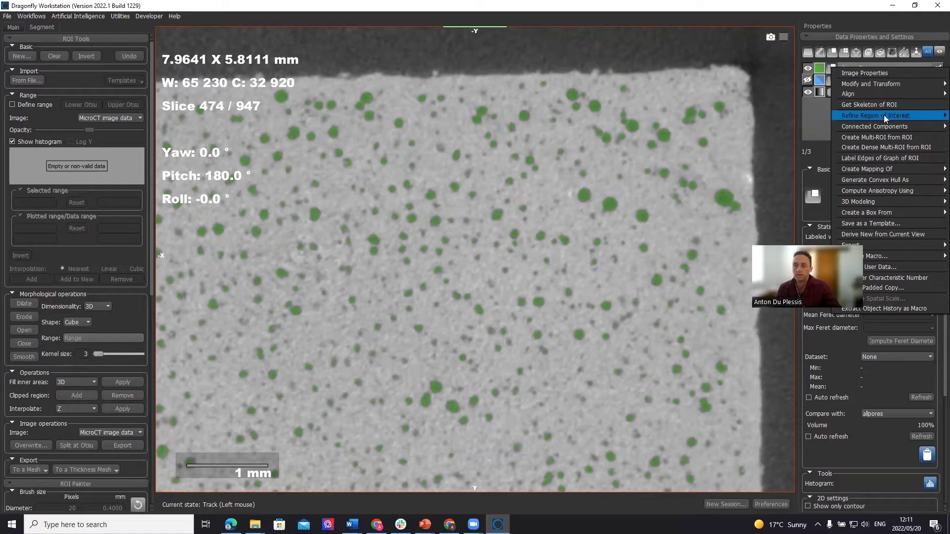
mouse_move(885, 118)
mouse_move(717, 116)
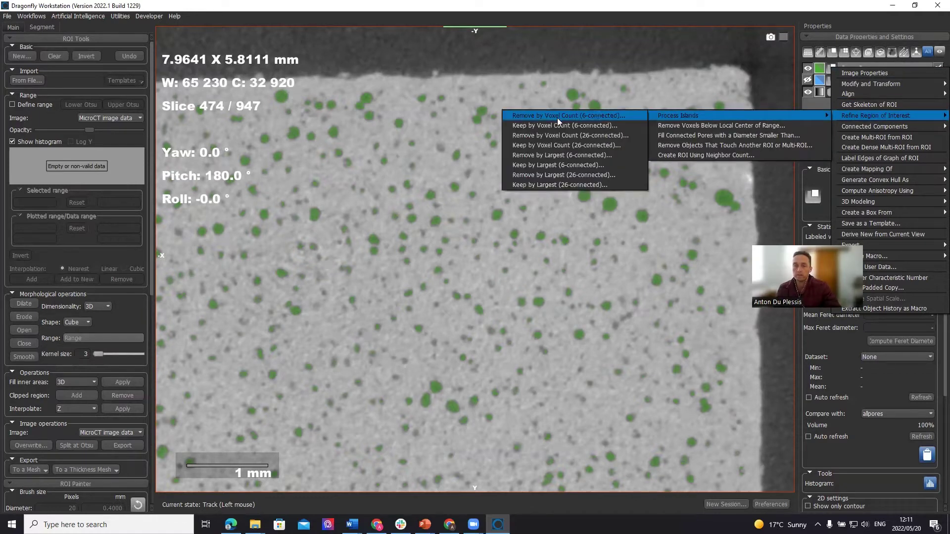
left_click(548, 116)
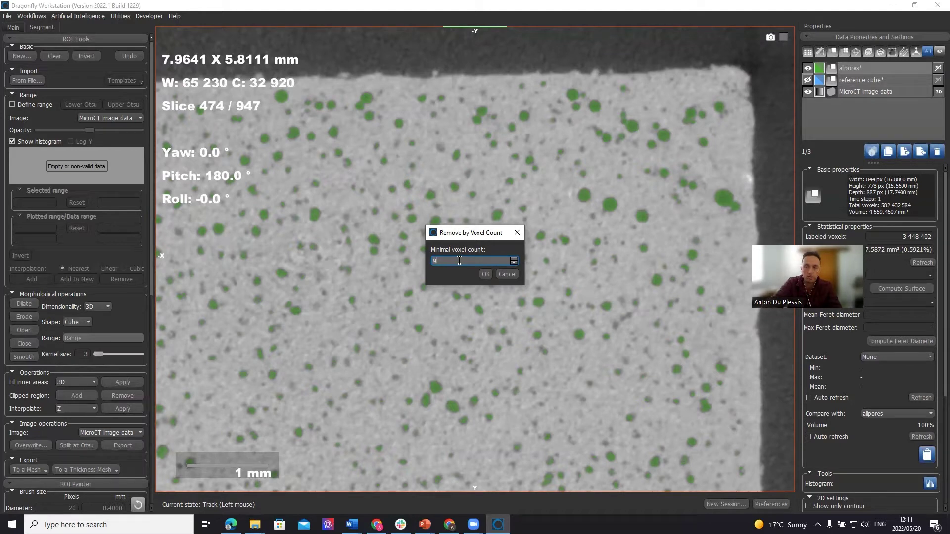
key("BackSpace")
type("27")
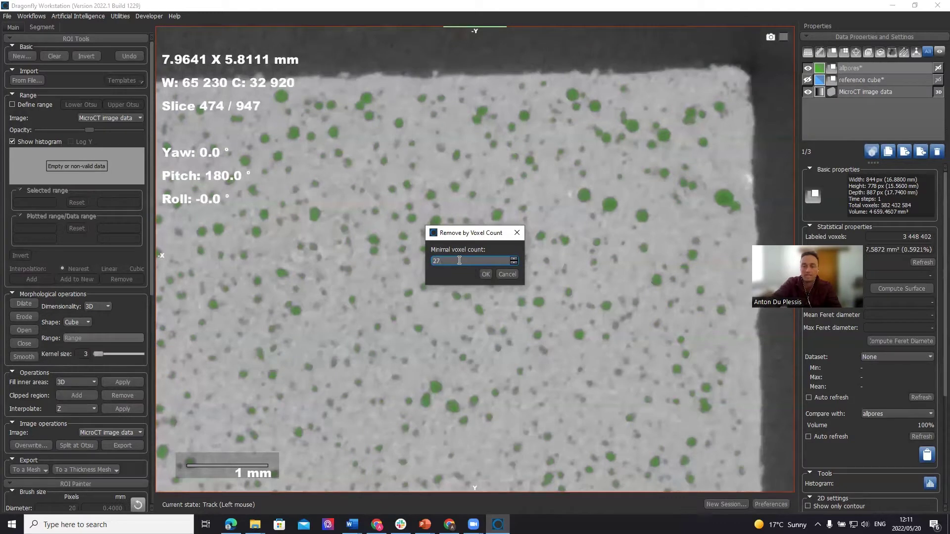
key("BackSpace")
key("BackSpace")
type("100")
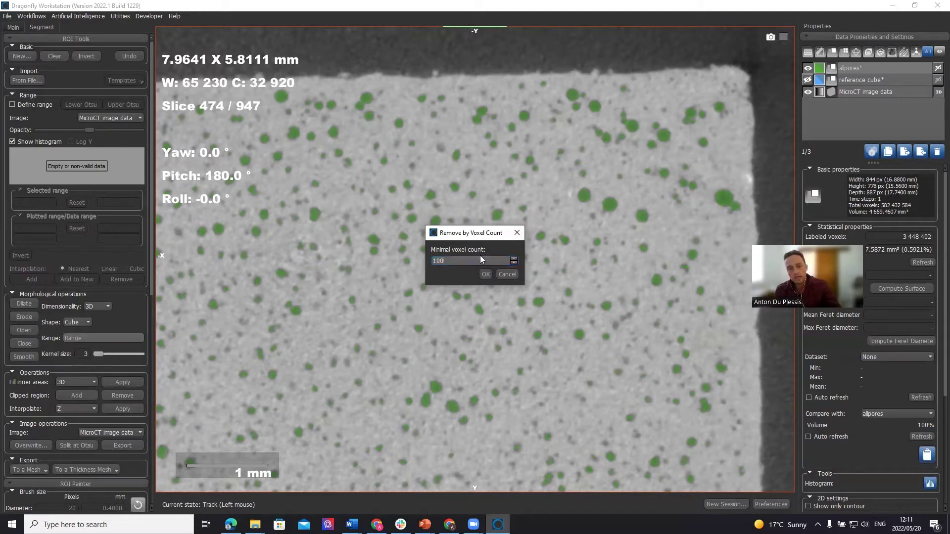
left_click(484, 275)
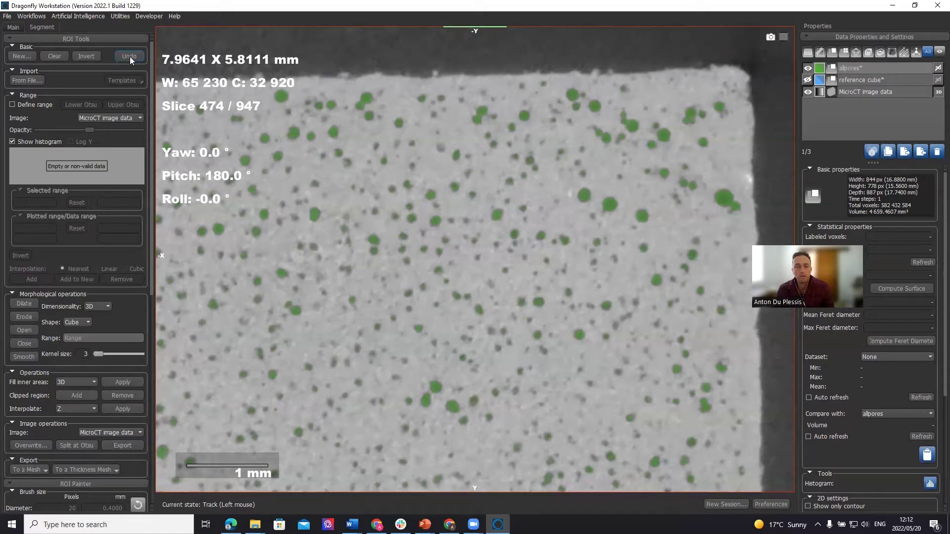
Step: Duplicate allpores as 'allpores (Copied)' and switch which pore ROI is displayed
left_click(889, 153)
left_click(808, 79)
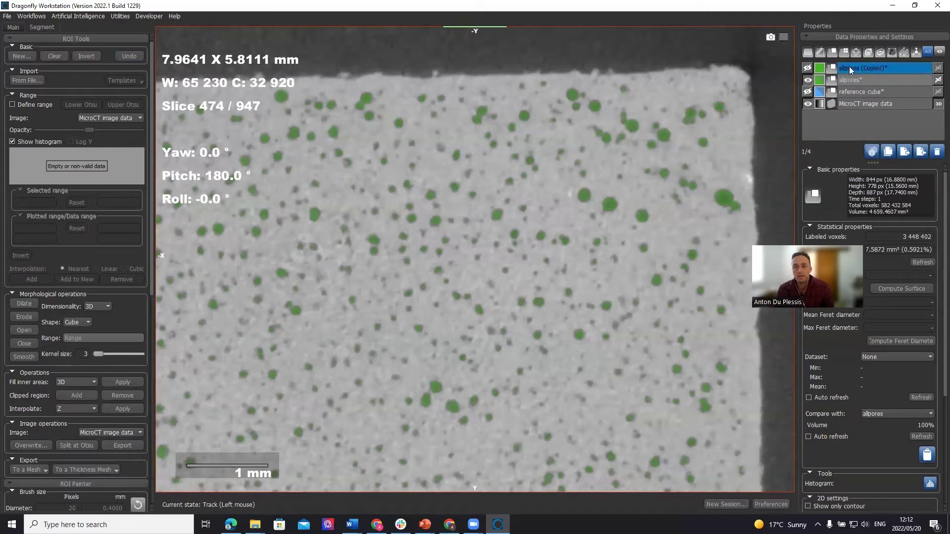
left_click(808, 67)
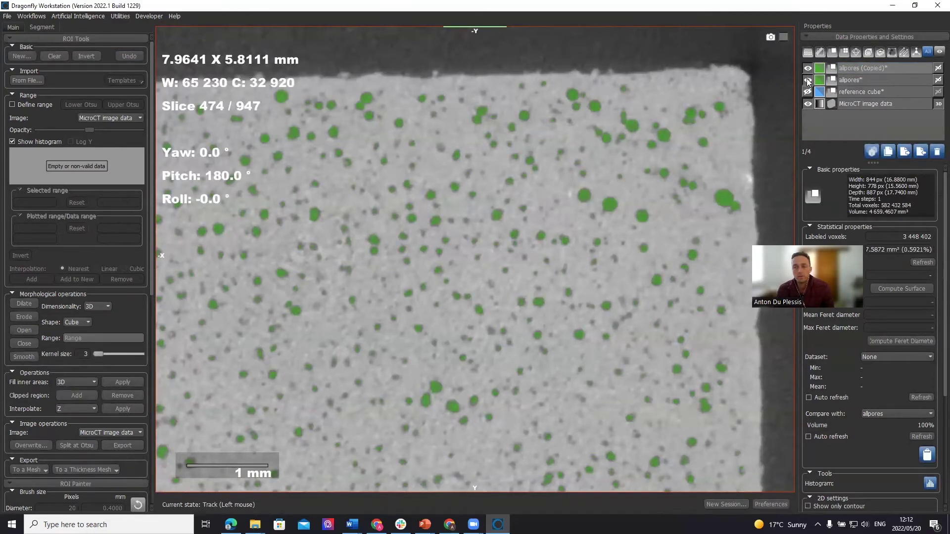
Step: Remove every pore under 100 voxels from the copied ROI
right_click(862, 69)
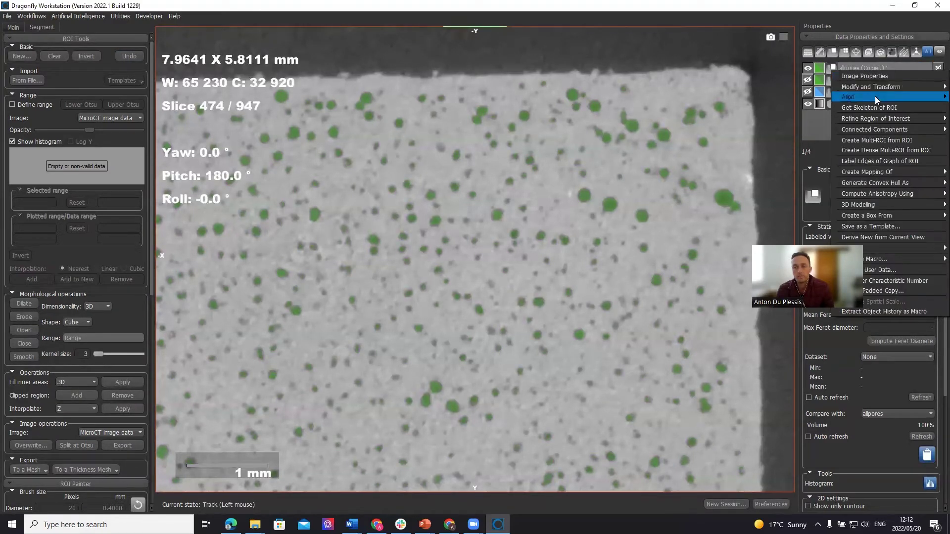
mouse_move(873, 118)
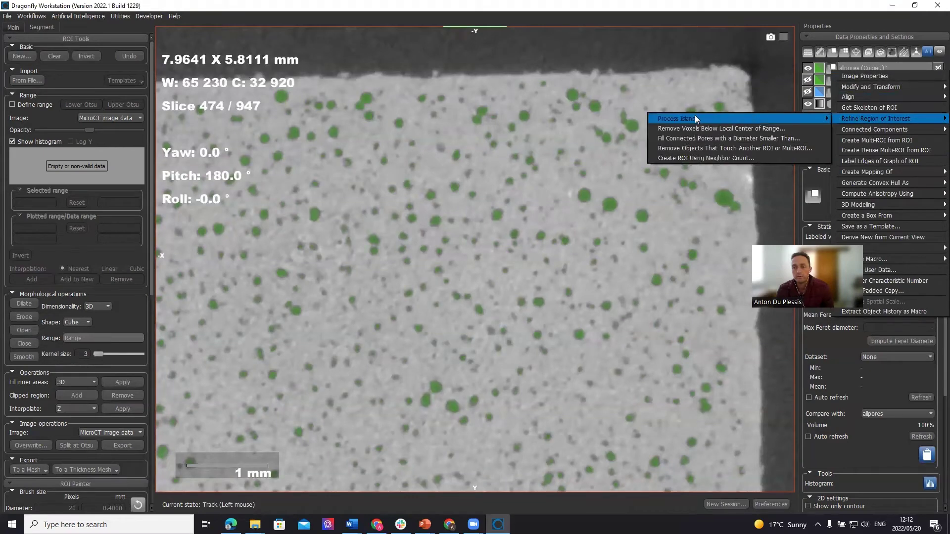
mouse_move(694, 119)
left_click(593, 122)
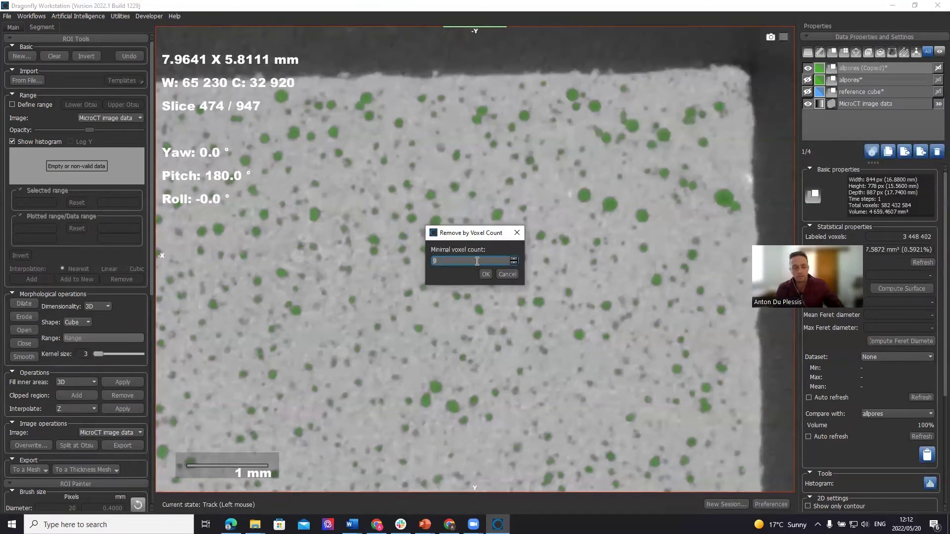
type("100")
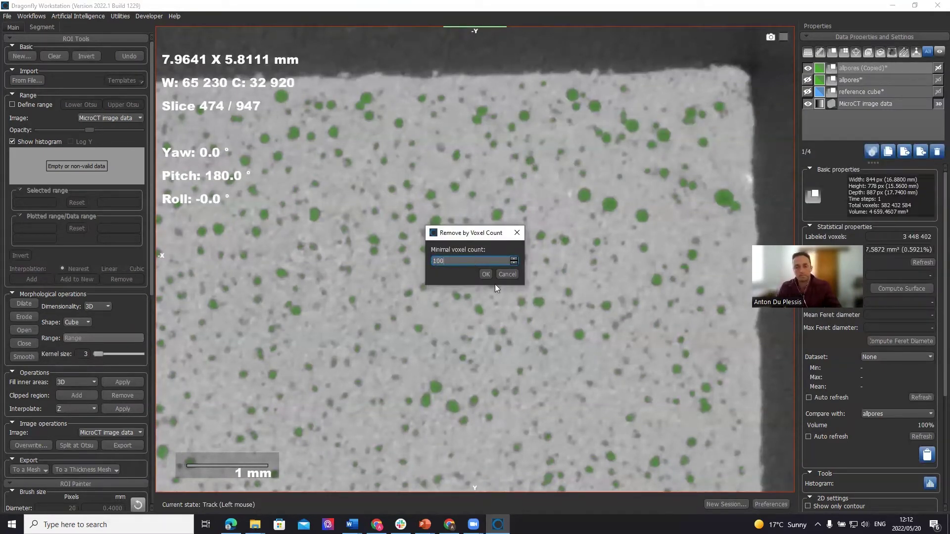
left_click(486, 277)
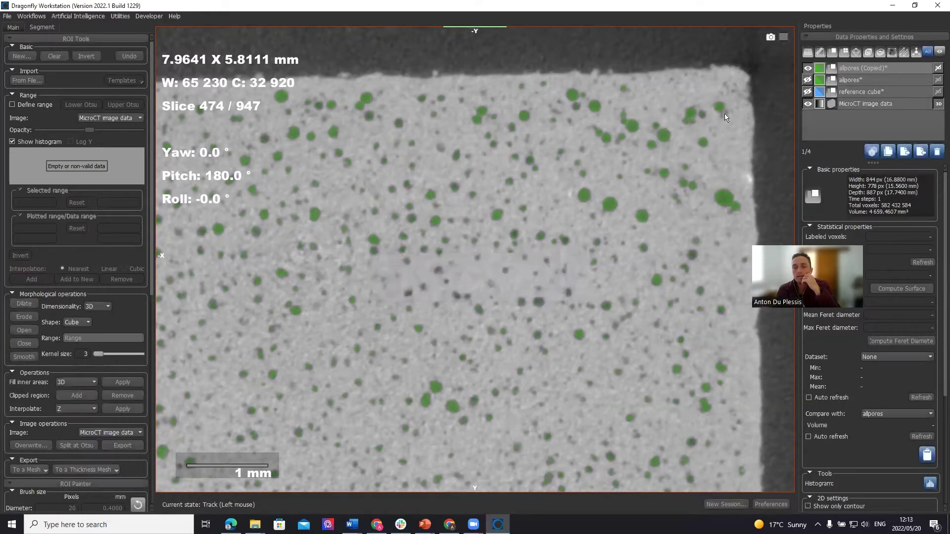
Step: Convert allpores (Copied) into a New Multi-ROI via Connected Components
left_click(856, 68)
right_click(857, 67)
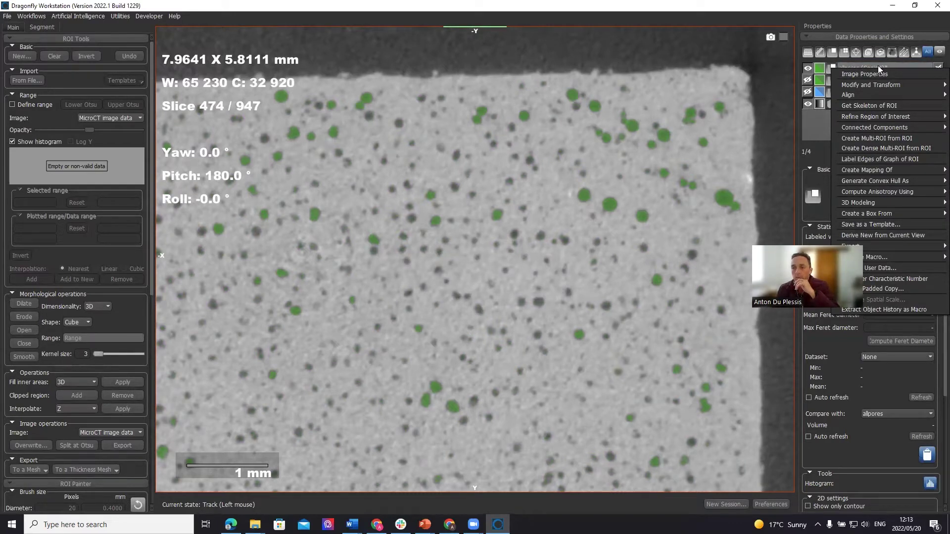
mouse_move(875, 126)
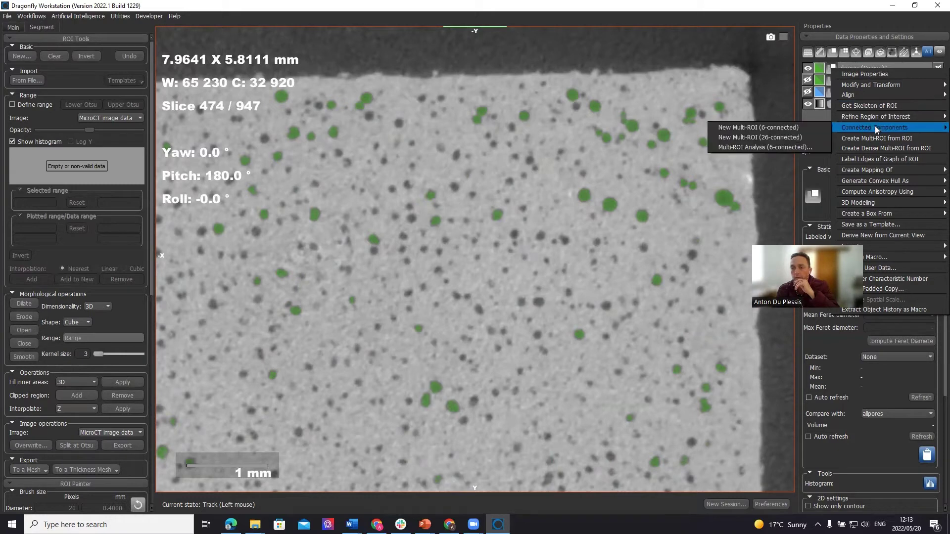
left_click(746, 127)
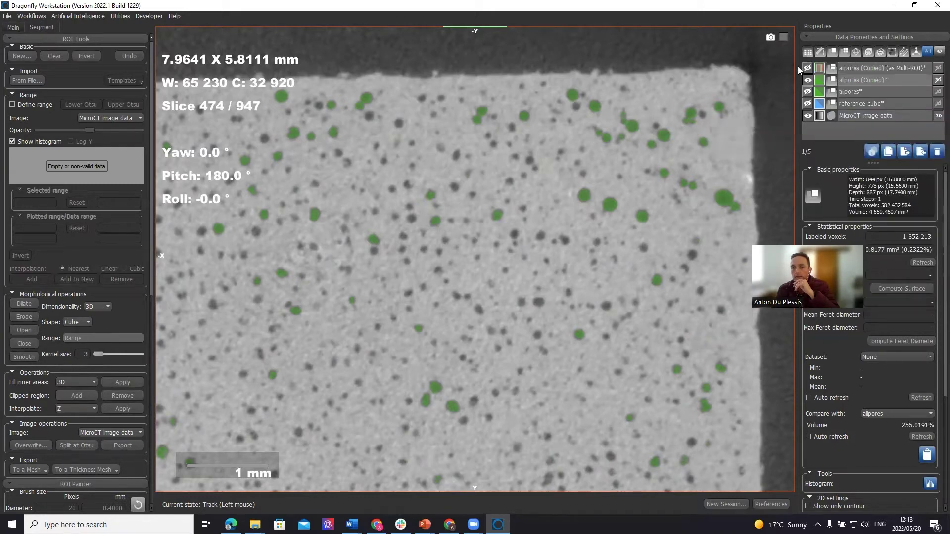
Step: Show the multi-coloured Multi-ROI, hide the copy, and pick pore class 4 in its table
left_click(807, 68)
left_click(807, 80)
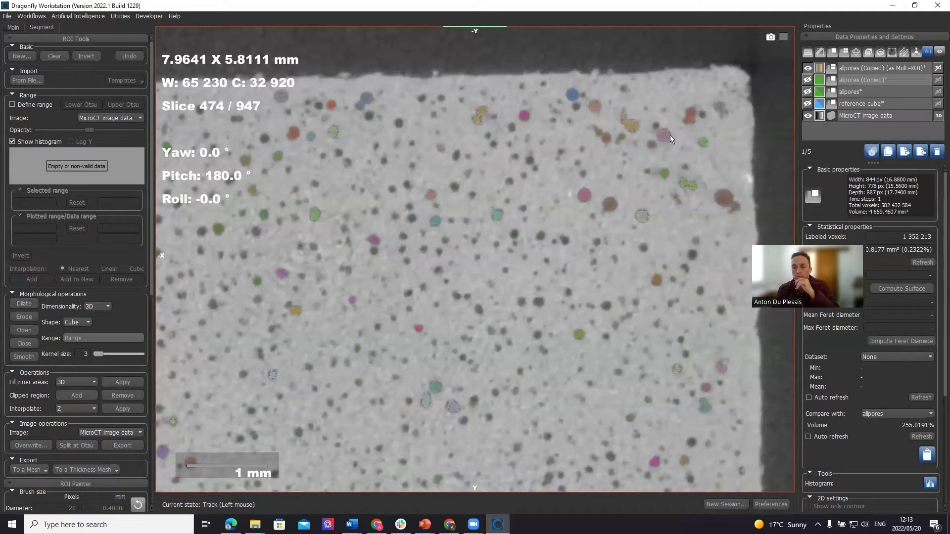
left_click(864, 68)
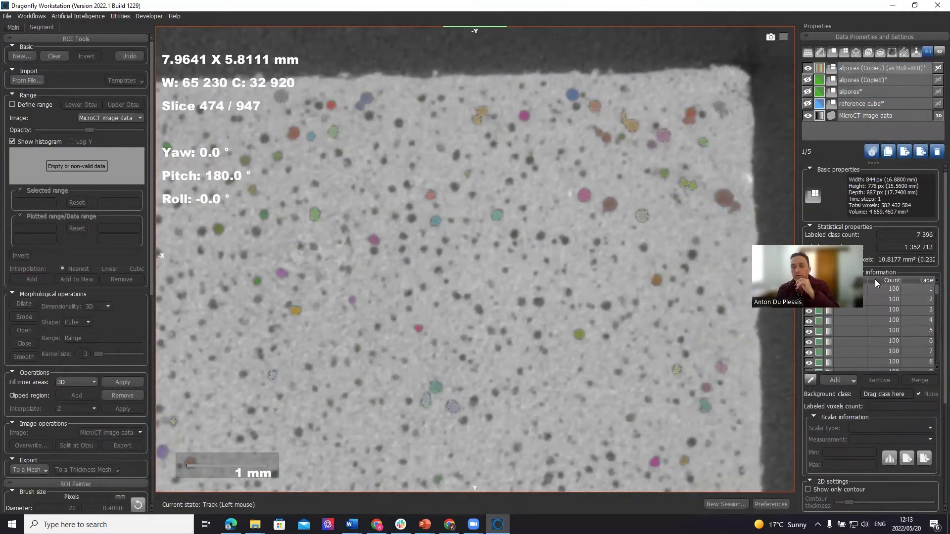
left_click(848, 322)
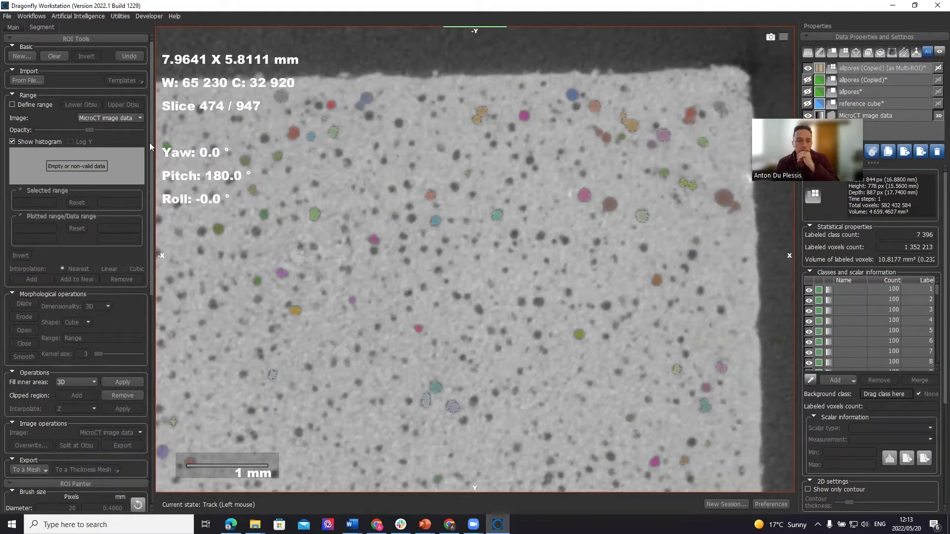
mouse_move(151, 151)
left_mouse_down()
mouse_move(144, 398)
mouse_move(159, 114)
left_mouse_up()
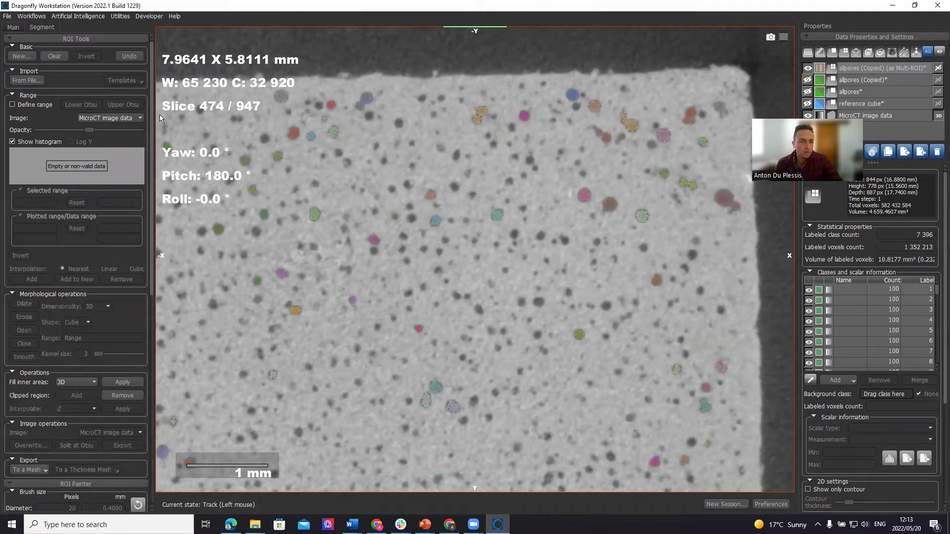
left_click(15, 27)
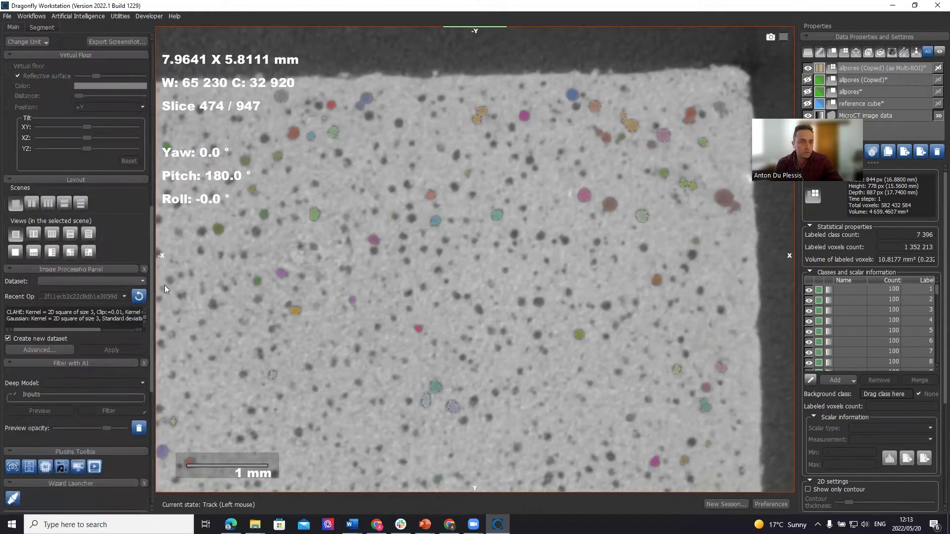
scroll(163, 290, "down", 2)
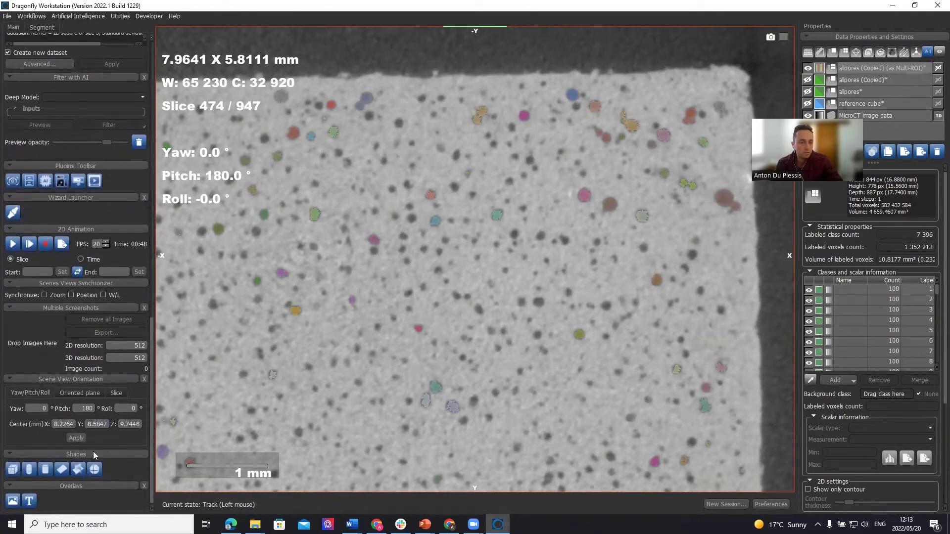
left_click_drag(151, 392, 152, 343)
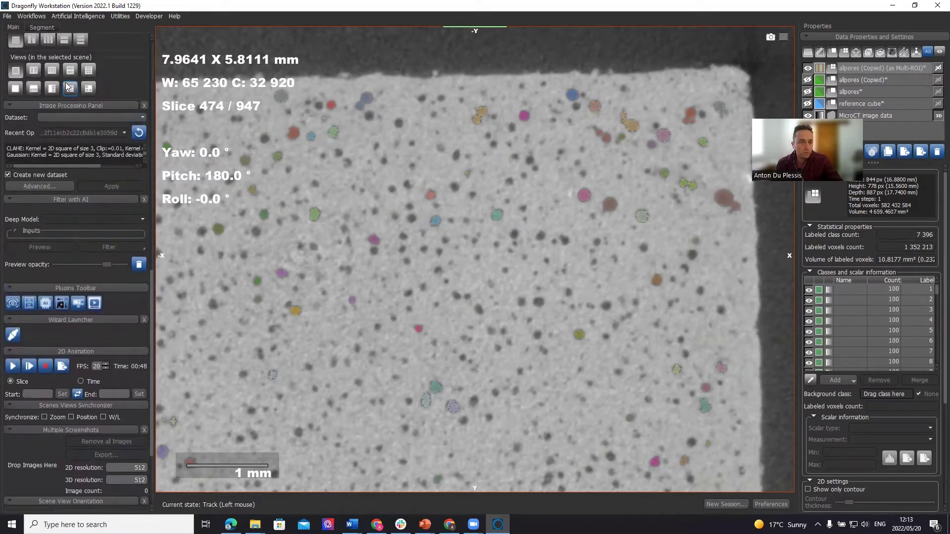
left_click(71, 89)
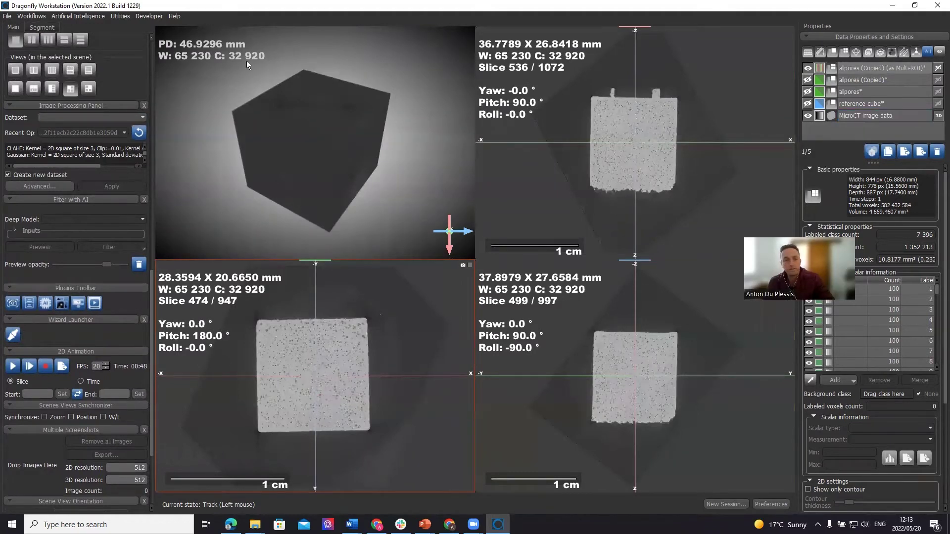
left_click_drag(208, 52, 347, 148)
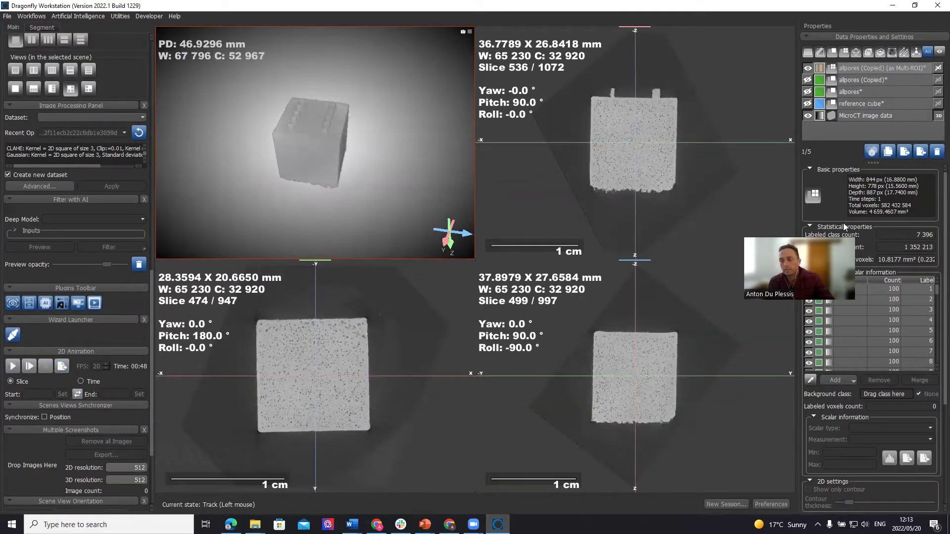
left_click(807, 115)
Step: Hide the MicroCT image data and select the reference cube layer
left_click(839, 115)
left_click(836, 103)
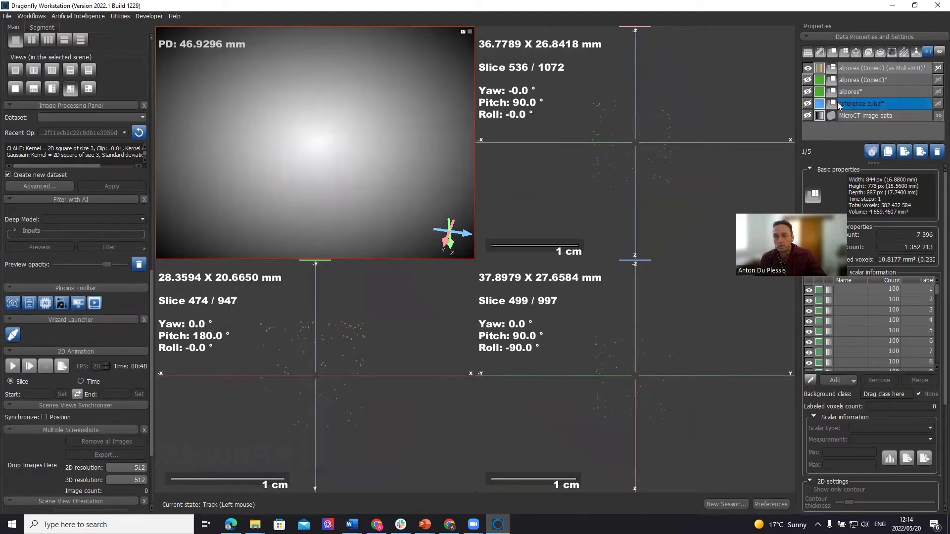
left_click(846, 92)
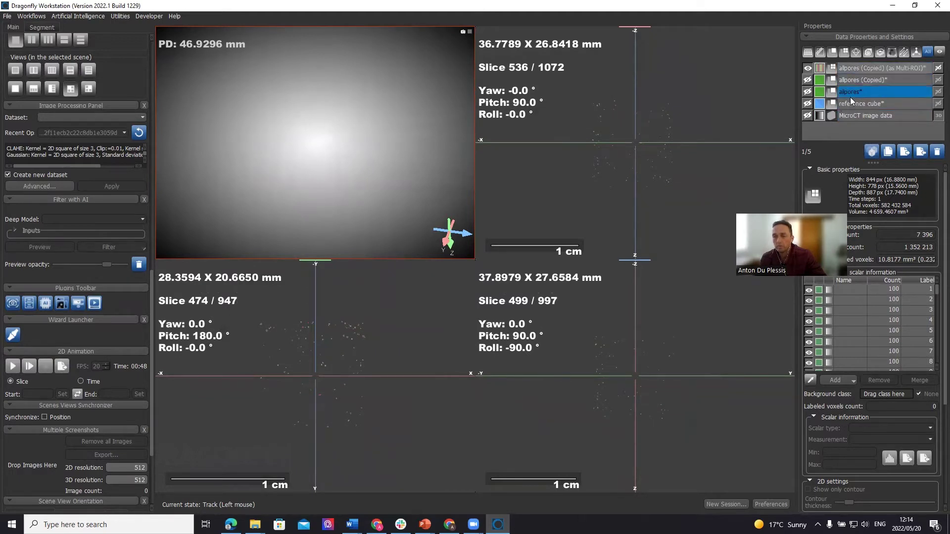
left_click(850, 103)
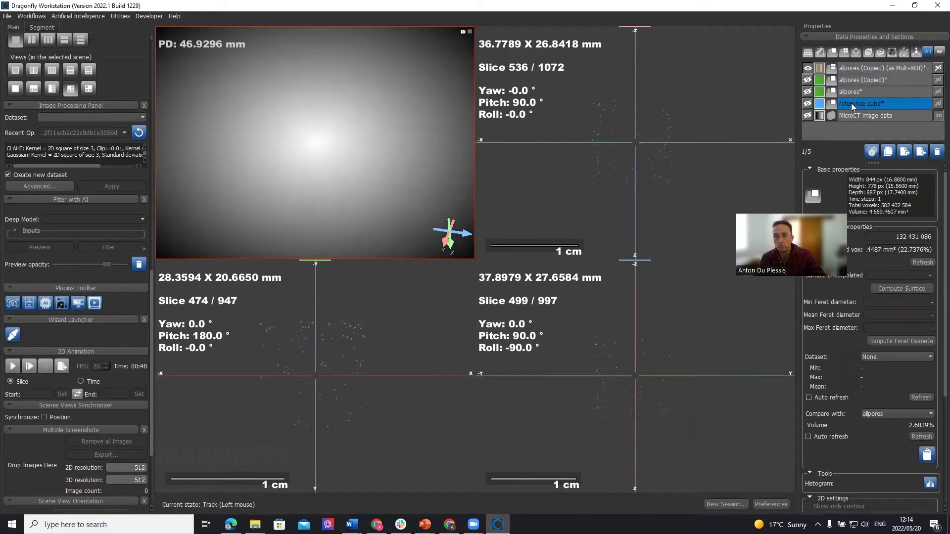
left_click(431, 218)
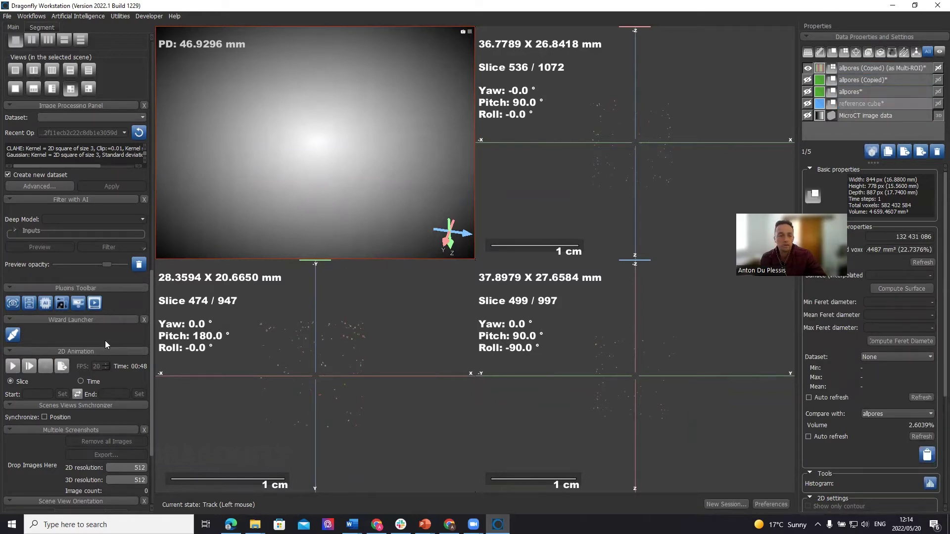
Step: Export the reference cube to a Normal (Sampled) mesh with X, Y and Z sampling of 3
left_click(39, 28)
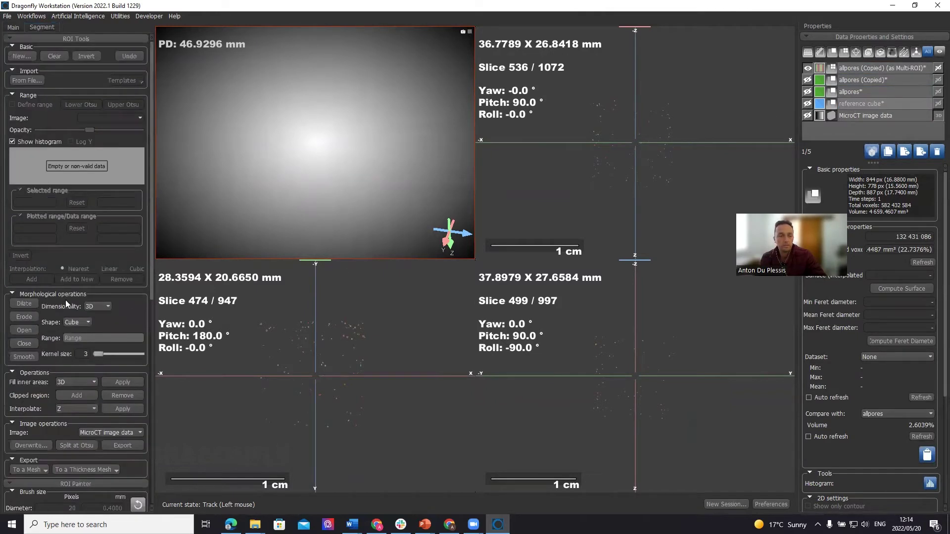
left_click_drag(151, 223, 142, 414)
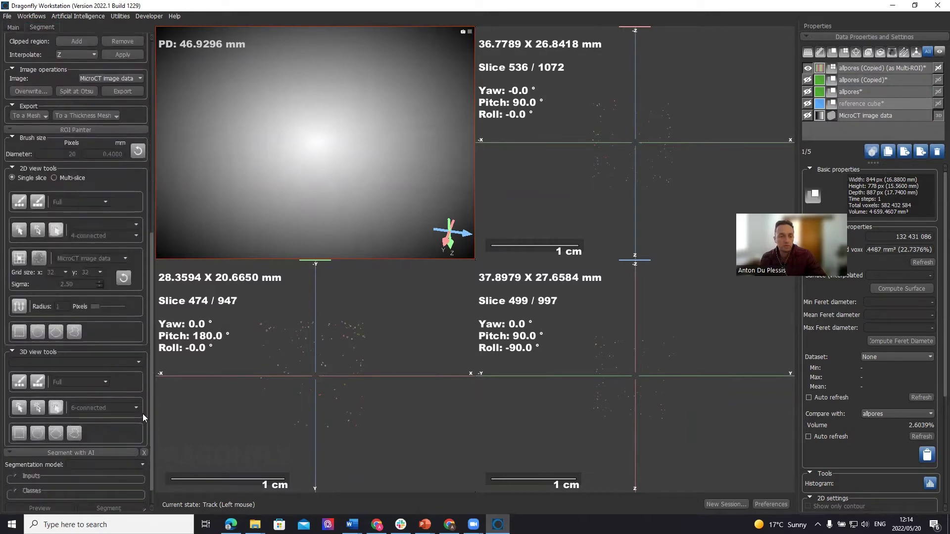
left_click(27, 115)
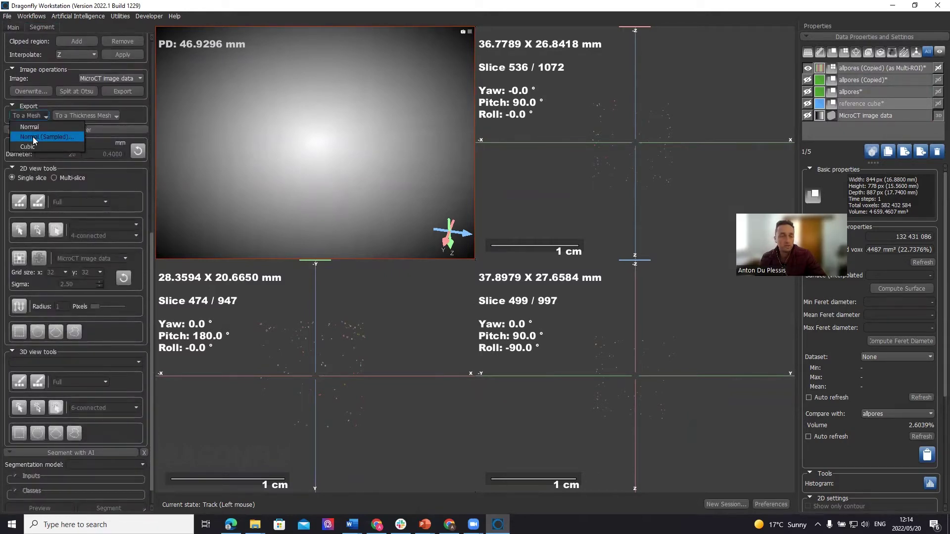
left_click(33, 138)
type("3")
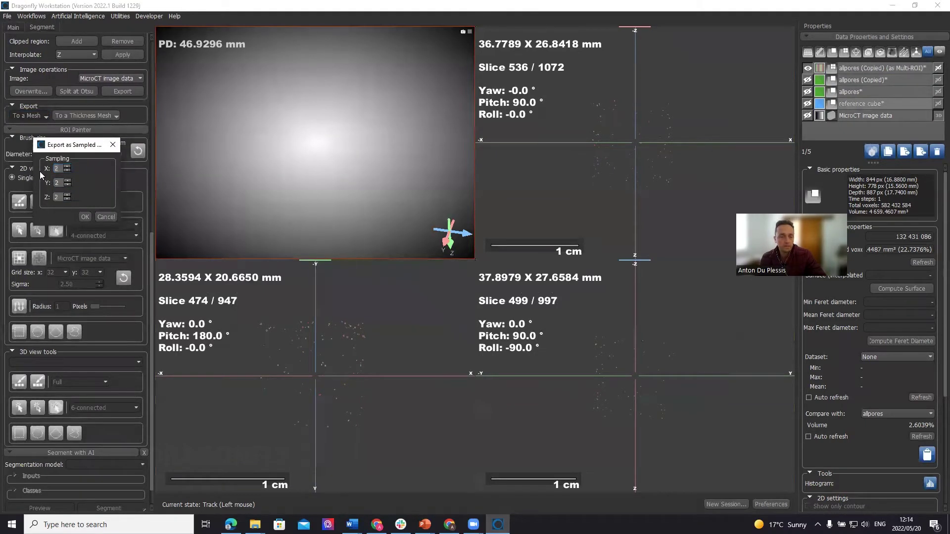
double_click(53, 182)
type("3")
double_click(53, 197)
type("3")
left_click(85, 218)
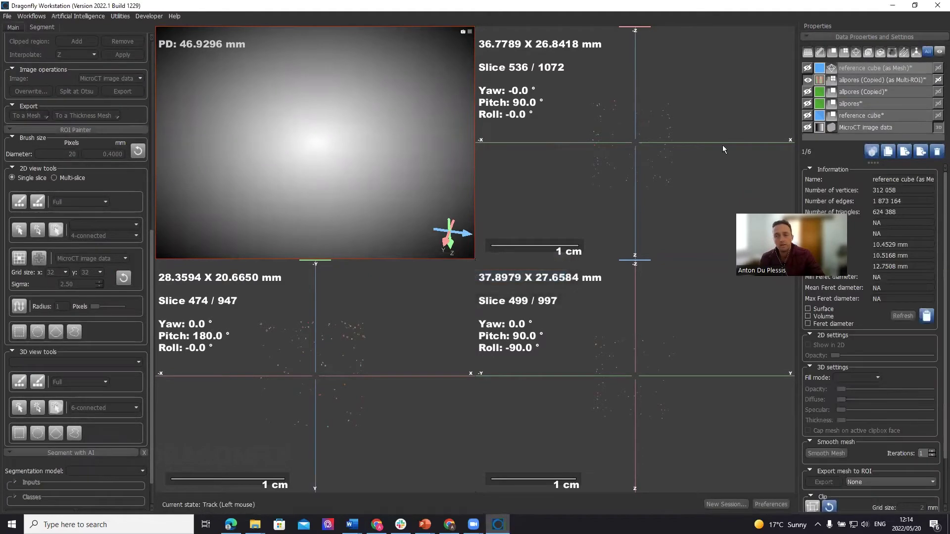
Step: Colour the reference cube mesh white and show it in the views
left_click(819, 68)
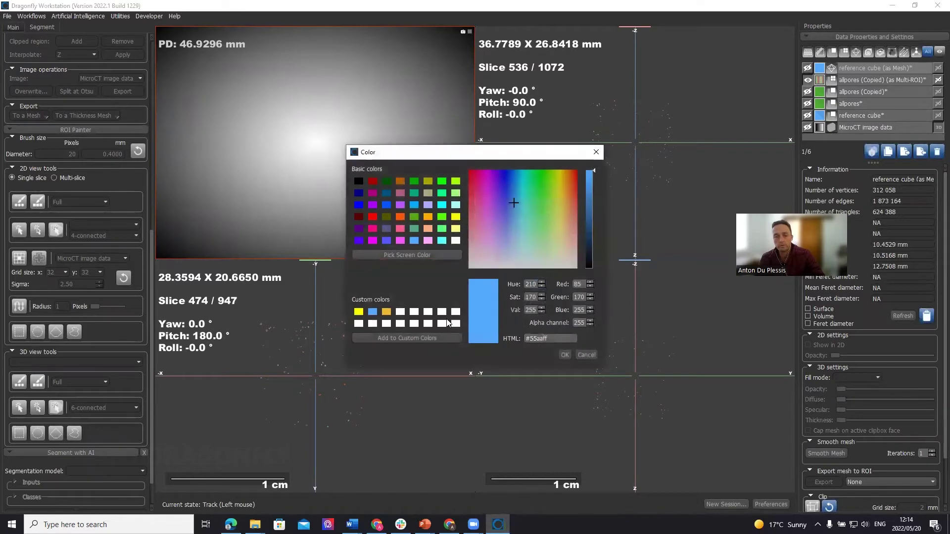
left_click(445, 321)
left_click(565, 355)
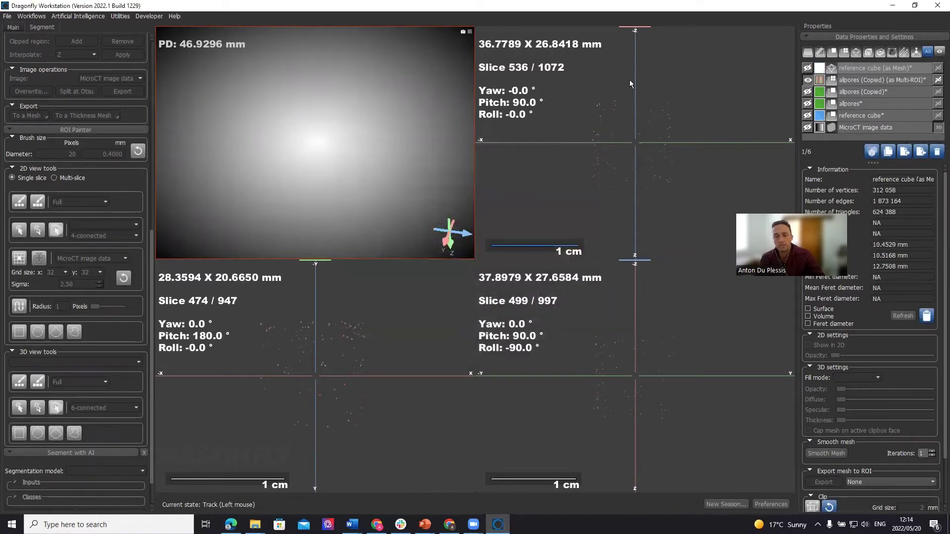
left_click(807, 68)
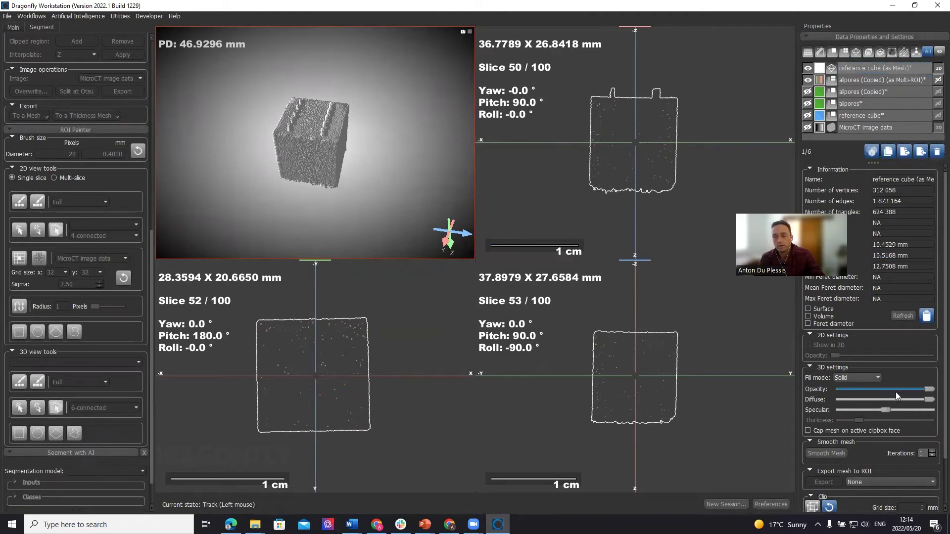
Step: Lower the mesh's 3D opacity and display the Multi-ROI pores in 3D inside it
left_click_drag(927, 390, 850, 390)
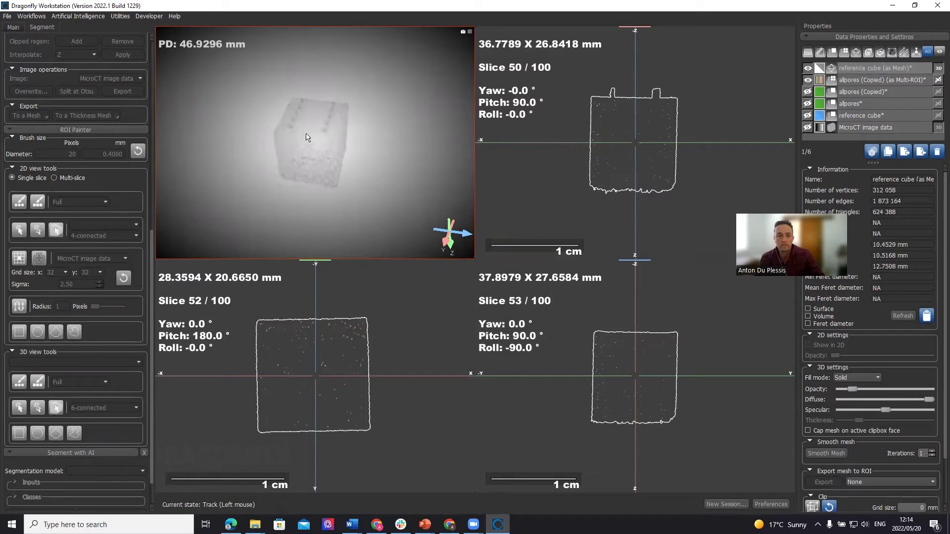
scroll(308, 138, "up", 3)
mouse_move(322, 137)
left_mouse_down()
mouse_move(367, 111)
mouse_move(336, 91)
mouse_move(320, 154)
left_mouse_up()
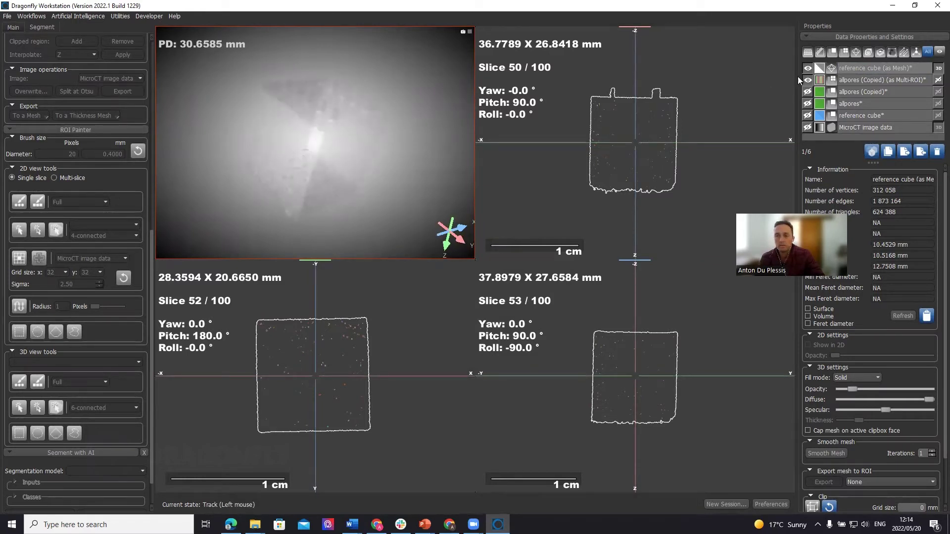
left_click(937, 79)
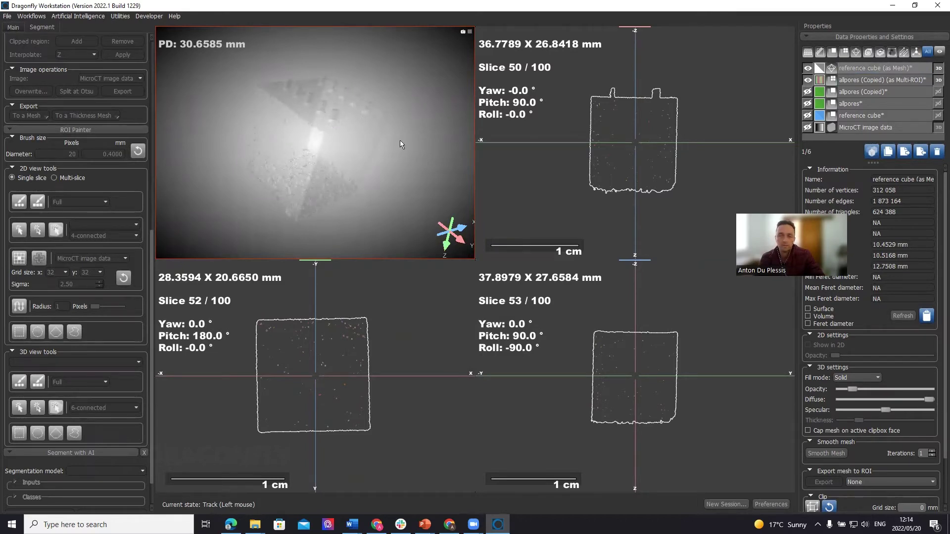
left_click_drag(396, 153, 369, 155)
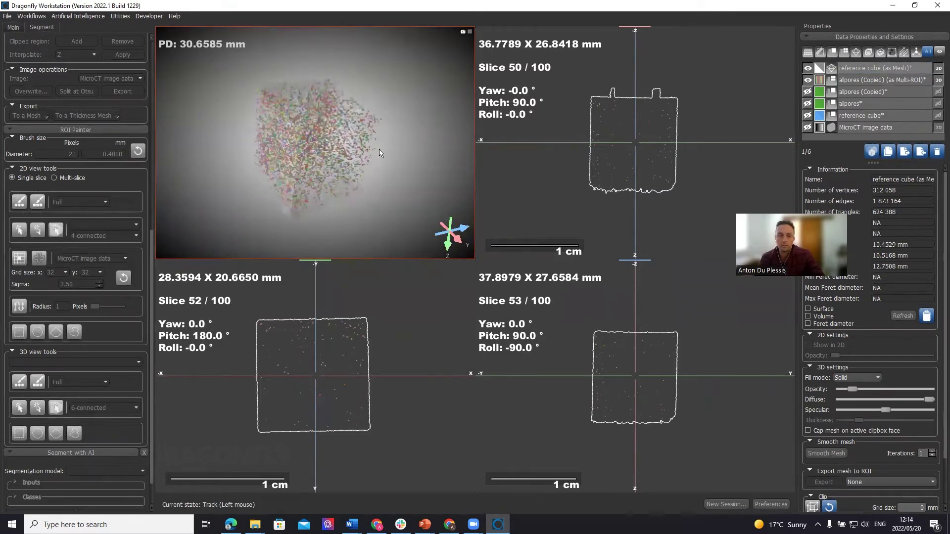
double_click(369, 155)
Step: Rotate the maximised 3D pore cloud through several angles, then select the pore Multi-ROI
left_click_drag(536, 315, 490, 225)
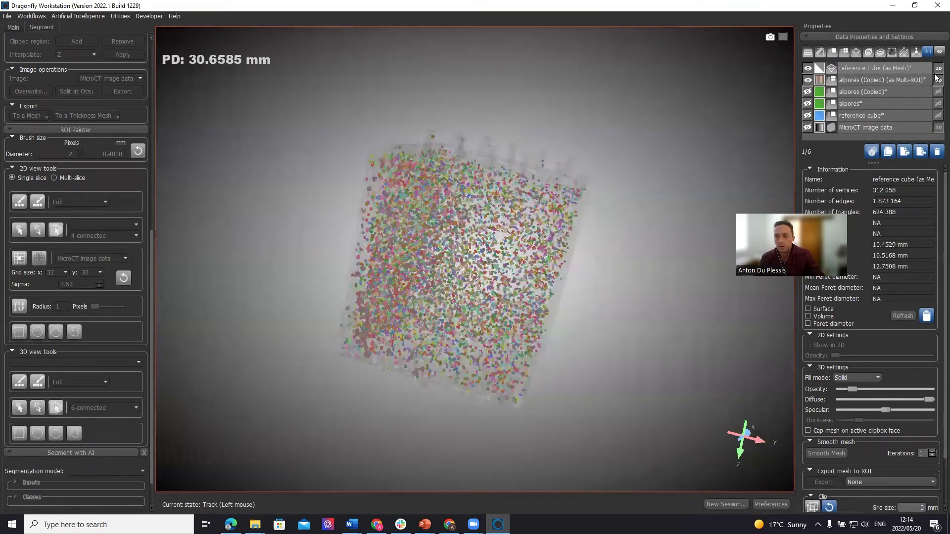
left_click_drag(499, 148, 462, 328)
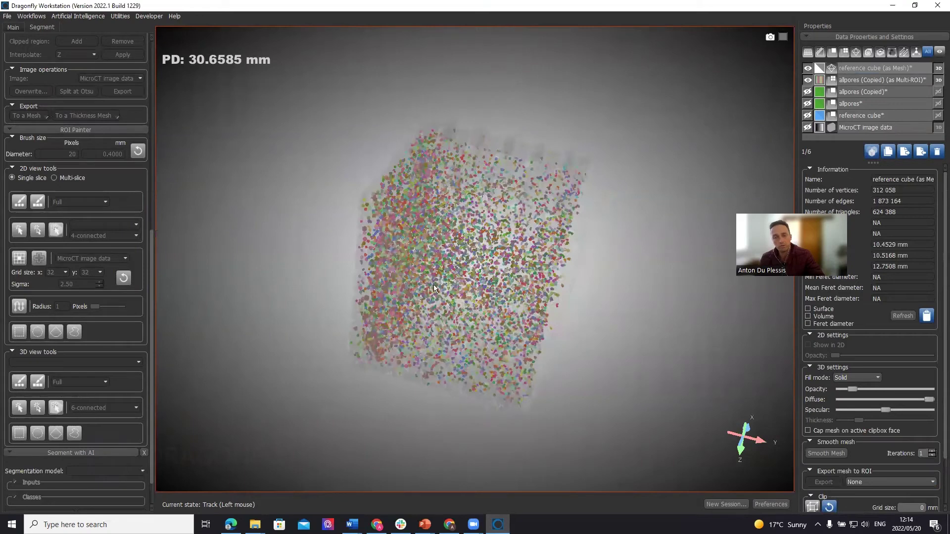
left_click_drag(433, 284, 416, 300)
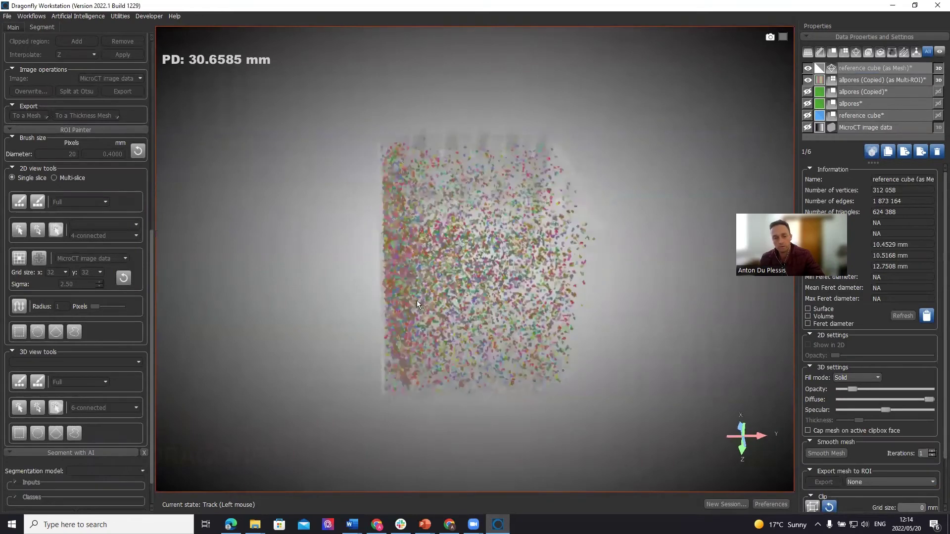
left_click_drag(427, 376, 550, 320)
left_click_drag(531, 387, 535, 410)
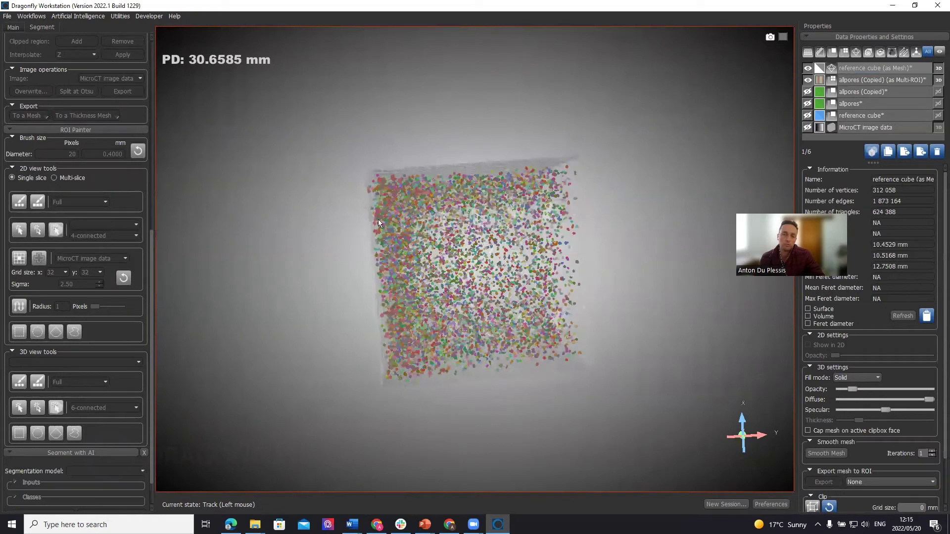
left_click_drag(460, 366, 684, 135)
left_click(867, 79)
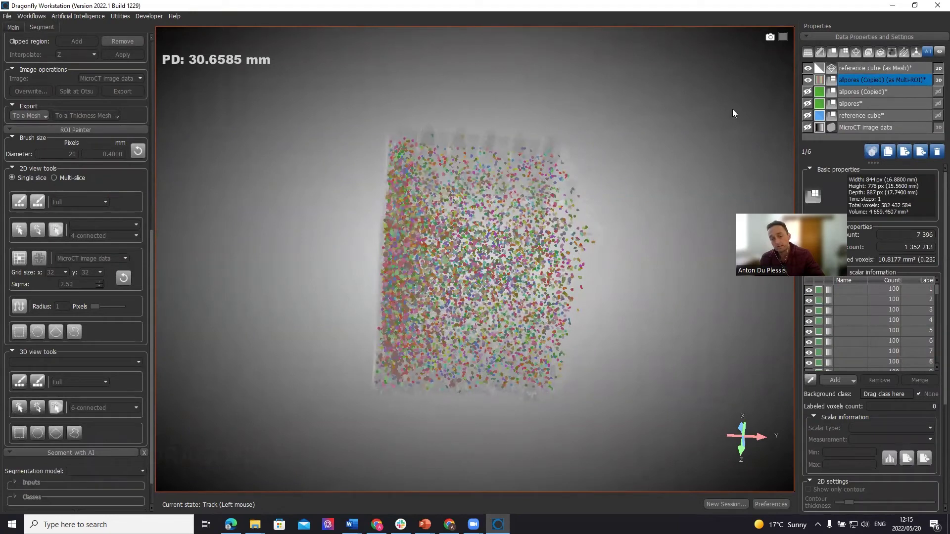
left_click(712, 123)
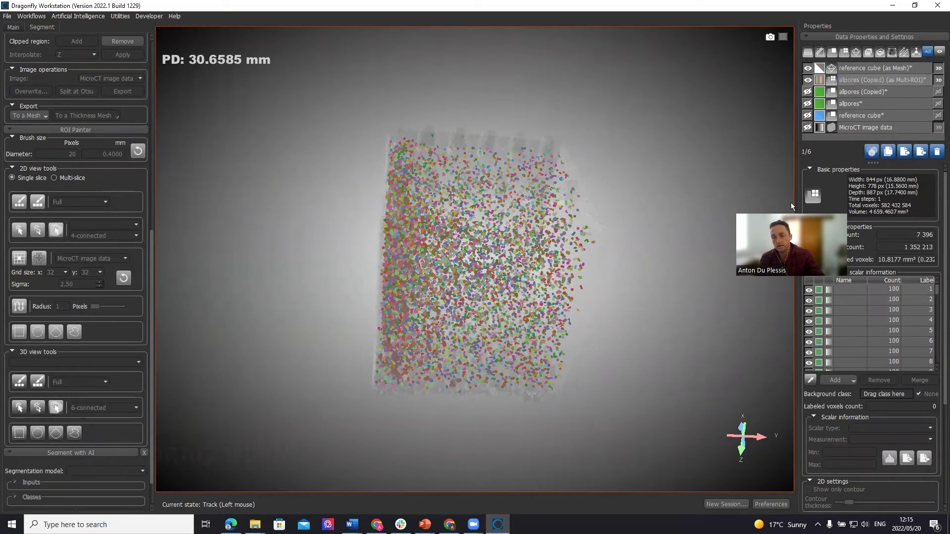
Step: Open the Scalar Generator for the pore Multi-ROI and choose the Basic Measurement Volume
right_click(874, 79)
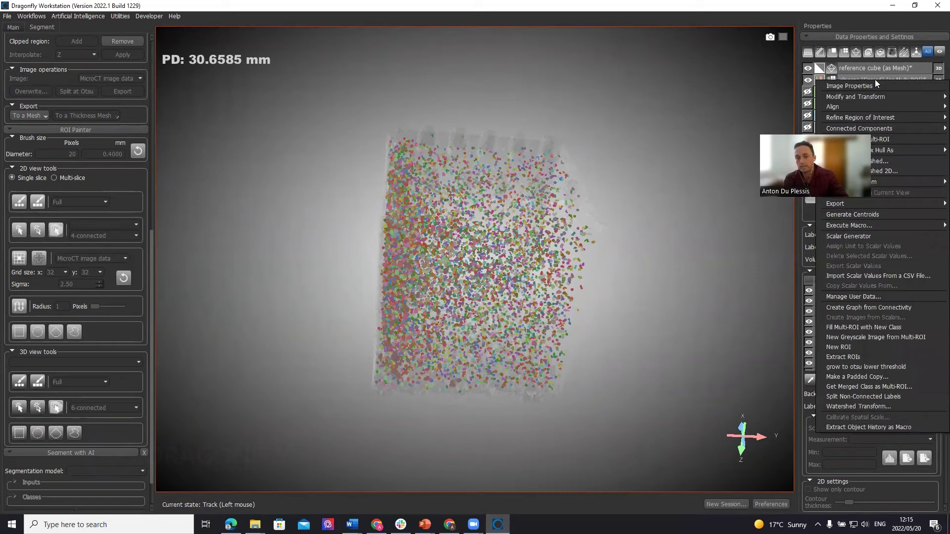
left_click(874, 237)
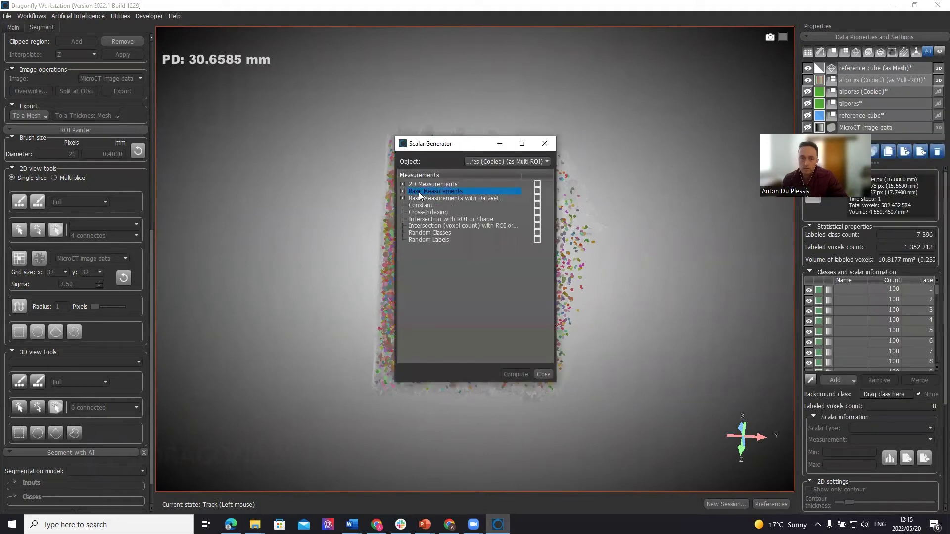
left_click(403, 192)
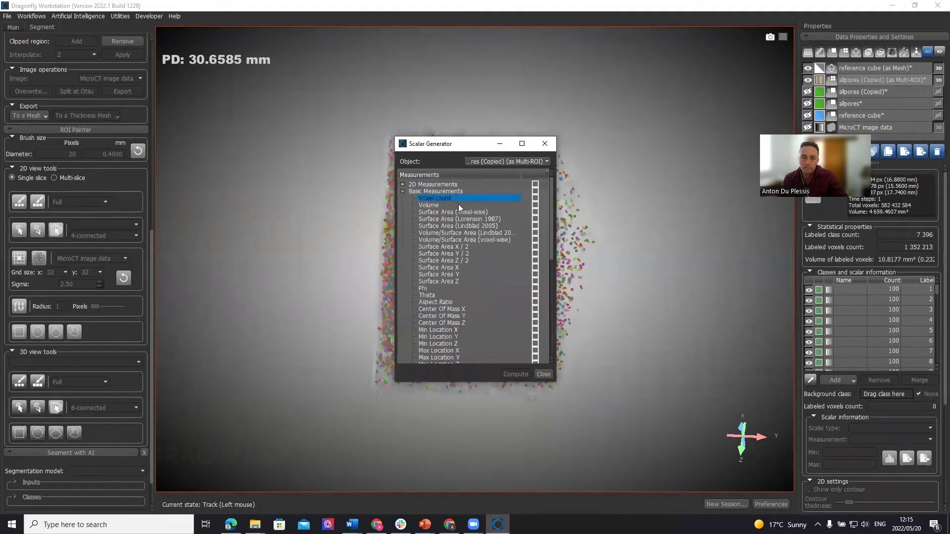
left_click(512, 205)
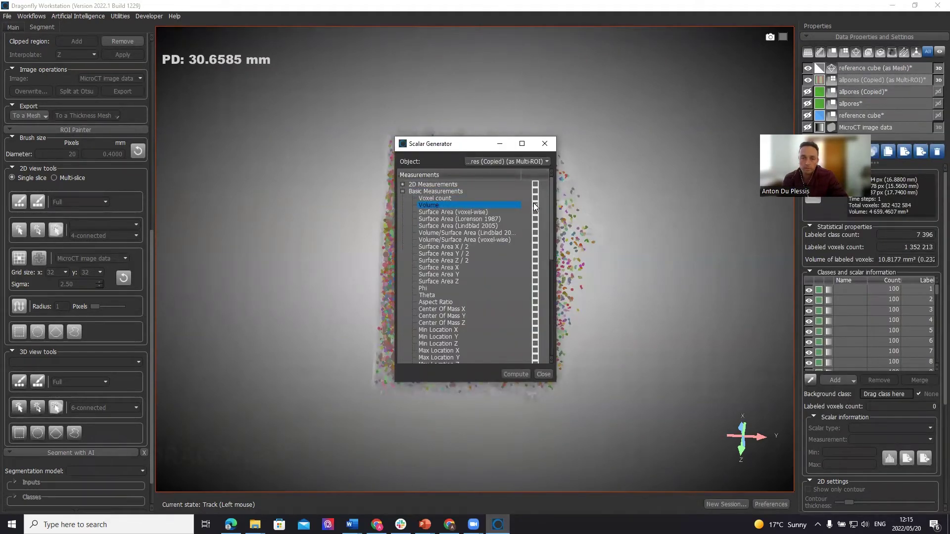
Step: Add Max Feret Diameter and Sphericity, then compute the measurements for all pores
scroll(427, 285, "down", 2)
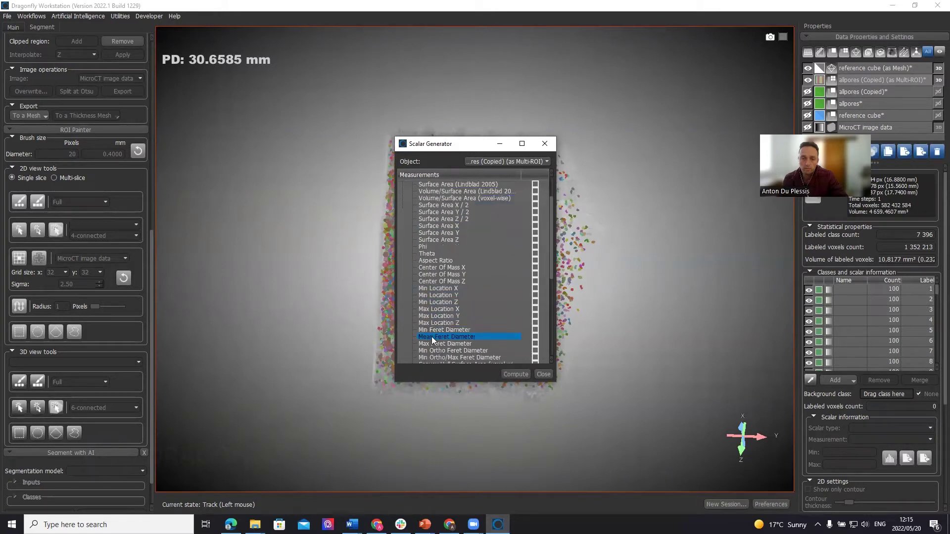
left_click(535, 343)
scroll(459, 291, "down", 2)
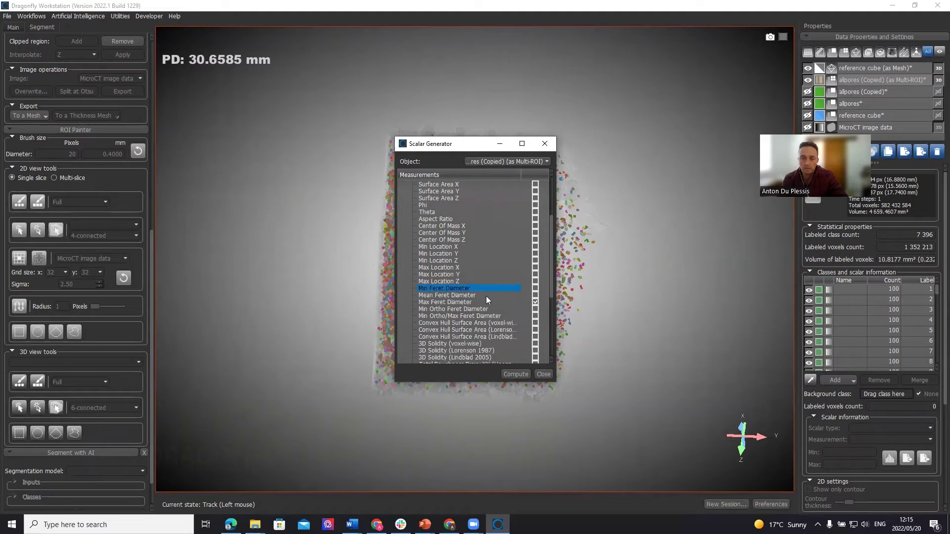
scroll(508, 274, "down", 2)
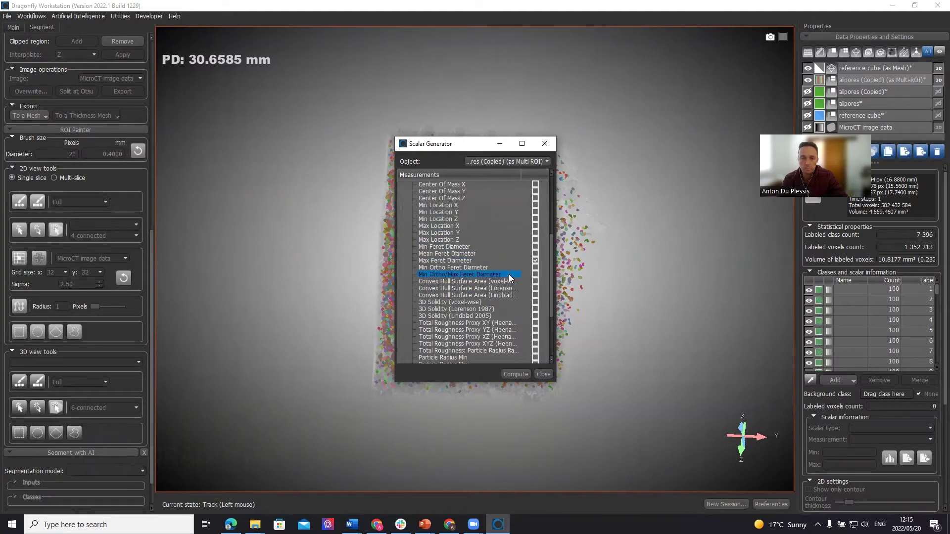
scroll(508, 274, "down", 2)
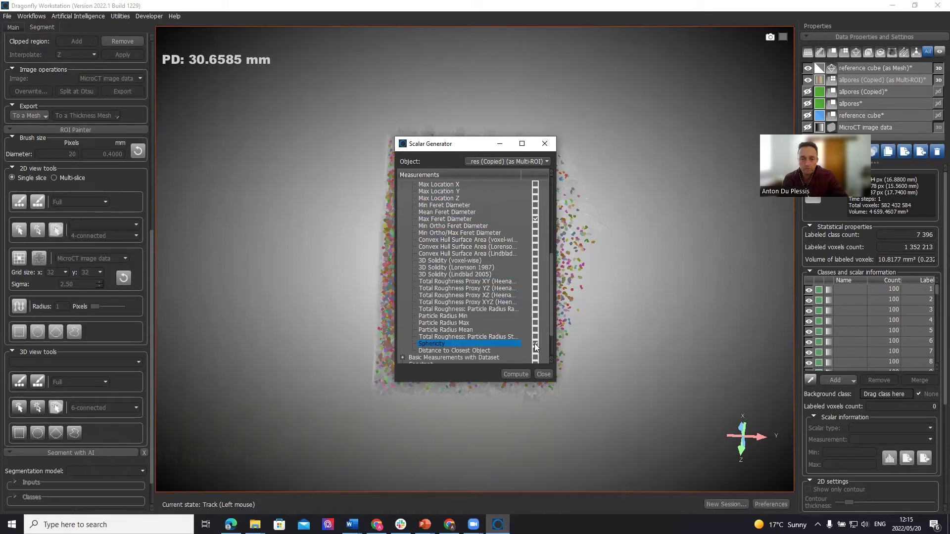
left_click(514, 374)
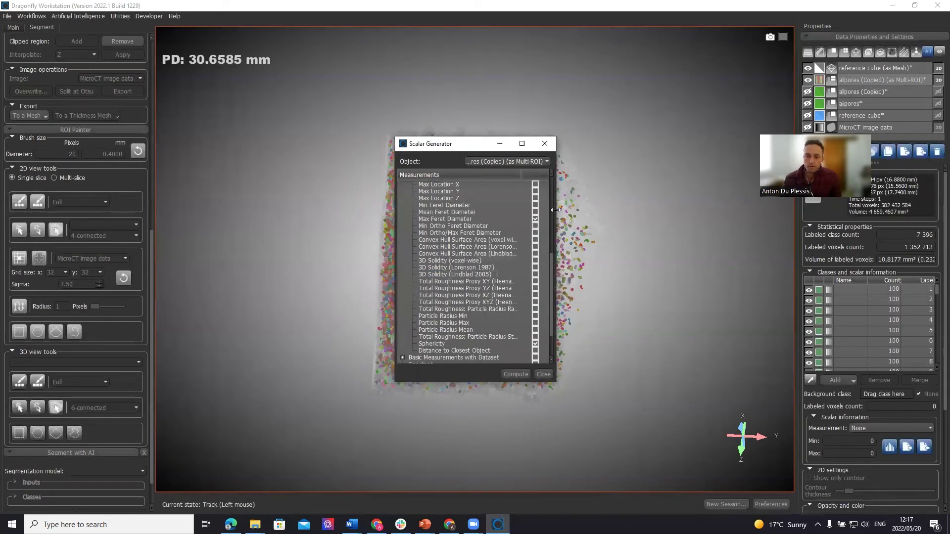
Step: Close the Scalar Generator and colour the pores by Volume
left_click(544, 374)
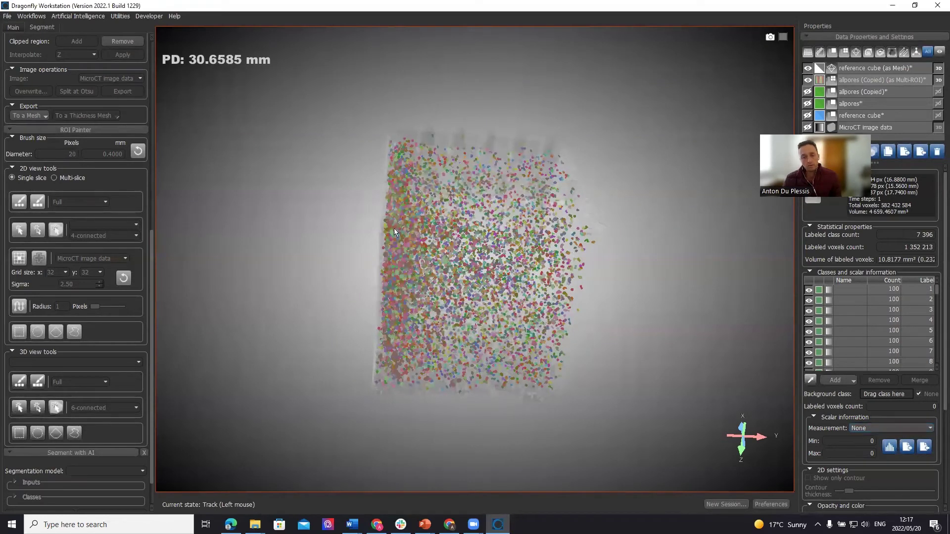
left_click(930, 428)
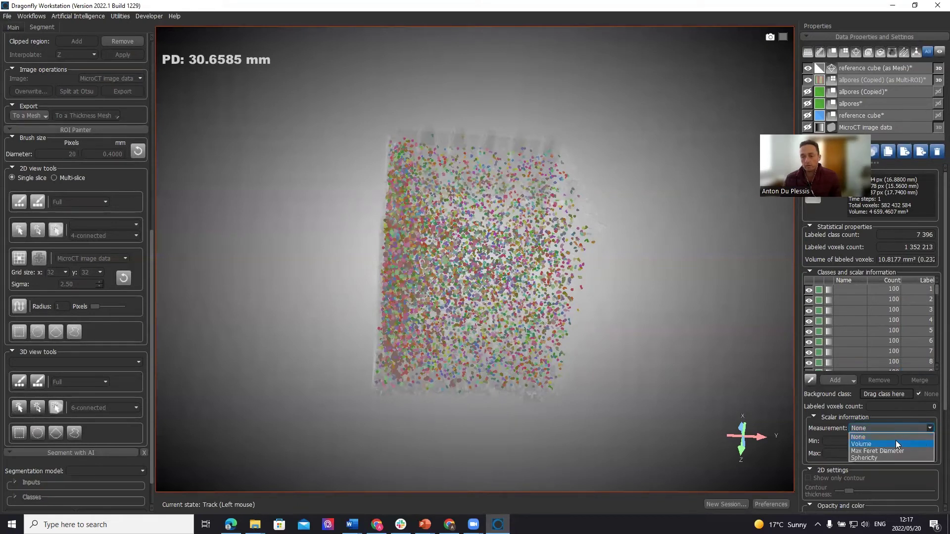
left_click(883, 444)
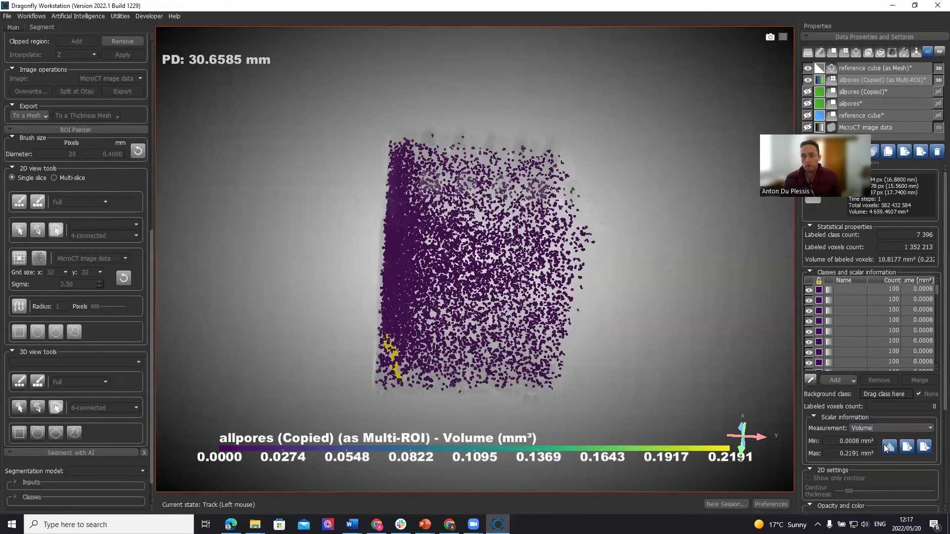
Step: Turn the pore cube to face front and open the pores' LUT dialog
left_click_drag(420, 290, 593, 261)
left_click_drag(488, 340, 391, 330)
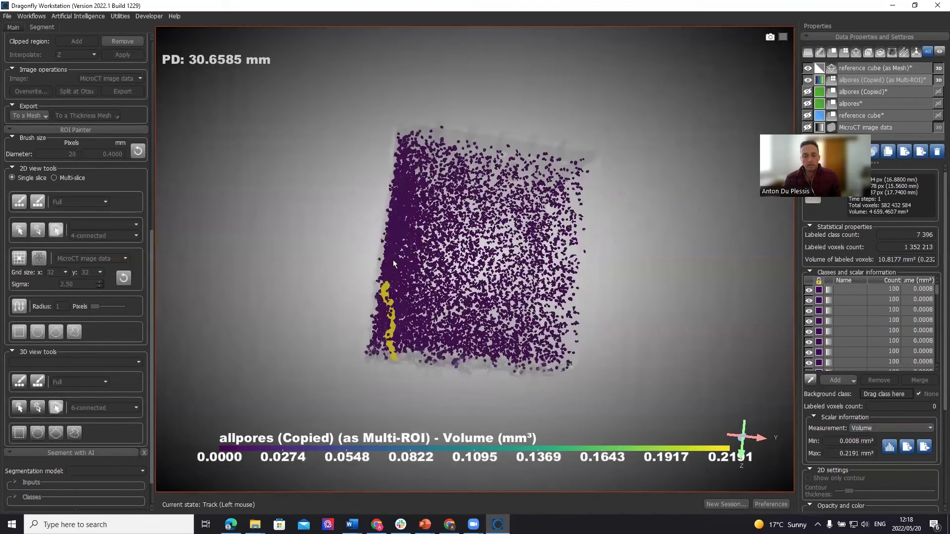
left_click_drag(458, 220, 476, 275)
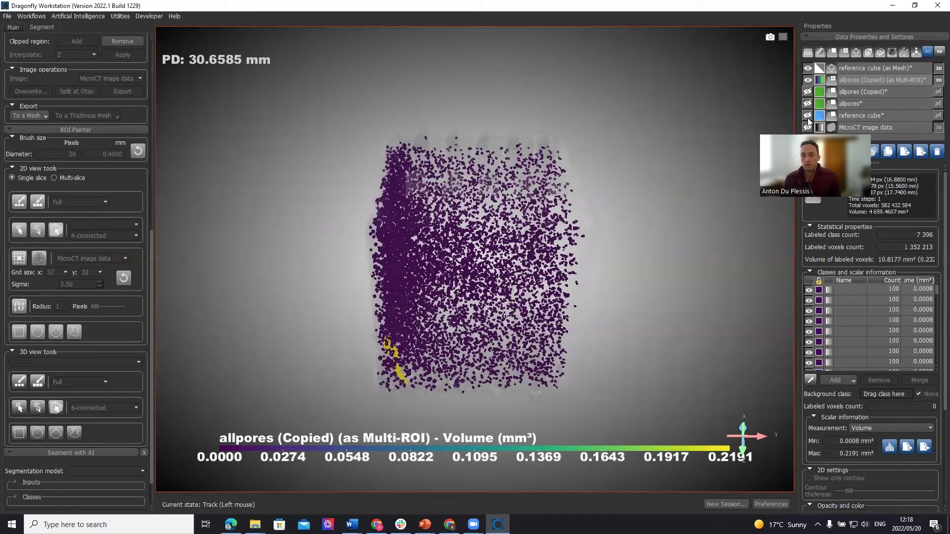
double_click(474, 448)
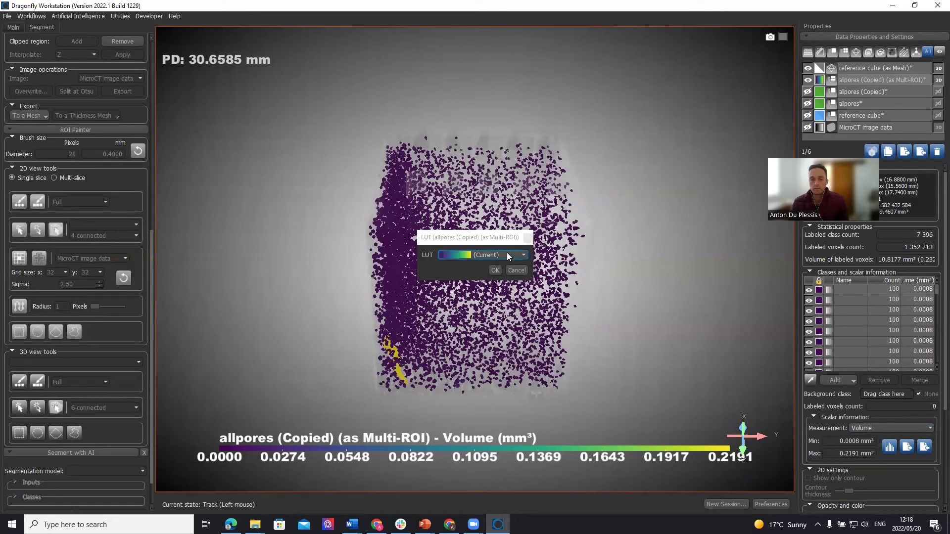
Step: Apply the temperature colour map so small pores show blue and the largest red
left_click(507, 255)
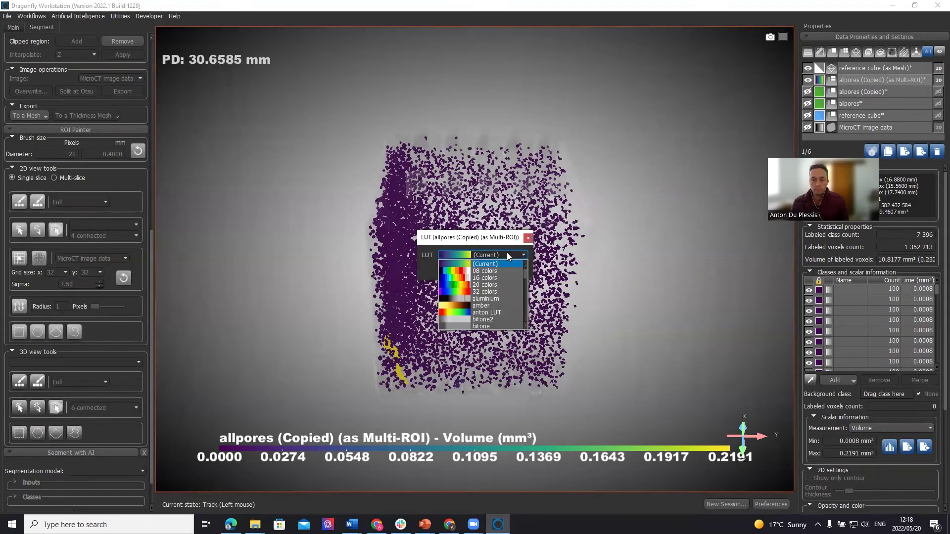
scroll(484, 295, "down", 10)
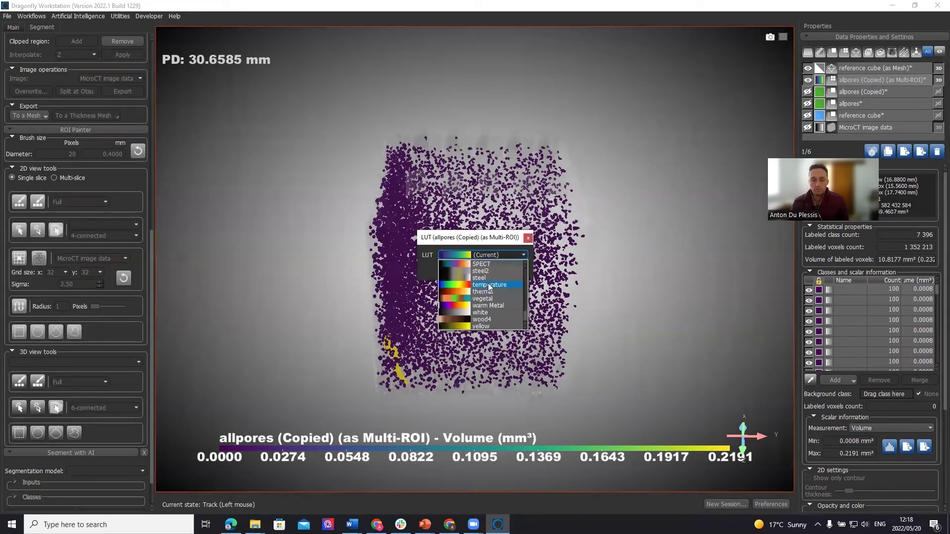
left_click(488, 285)
left_click(496, 270)
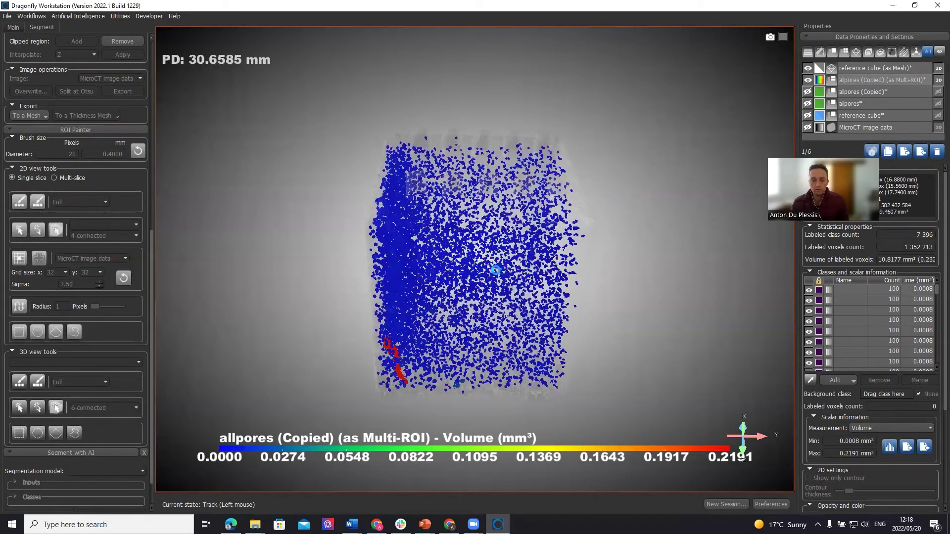
left_click_drag(593, 287, 502, 292)
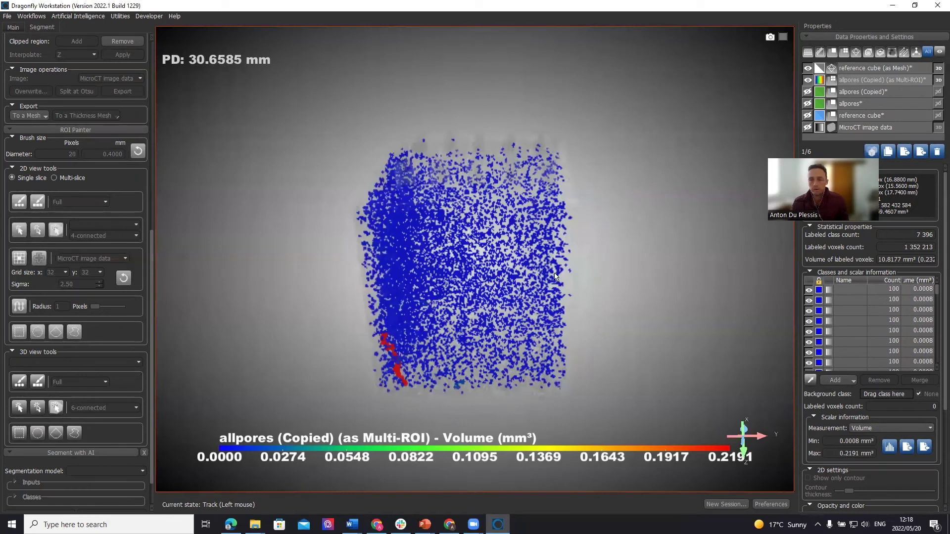
left_click(893, 340)
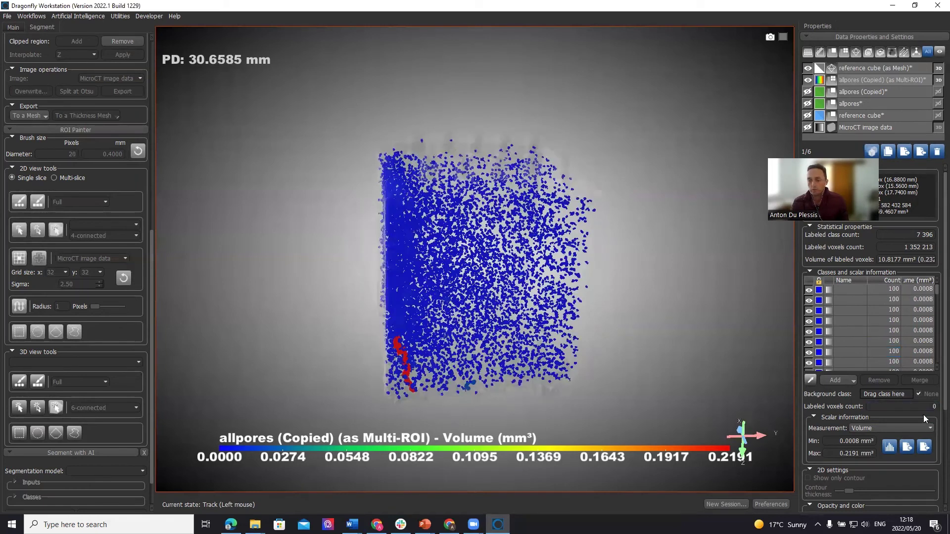
Step: Colour the pores by Max Feret Diameter (0–3.6672 mm), view them from several angles, and select allpores (Copied)
left_click(888, 428)
left_click(891, 451)
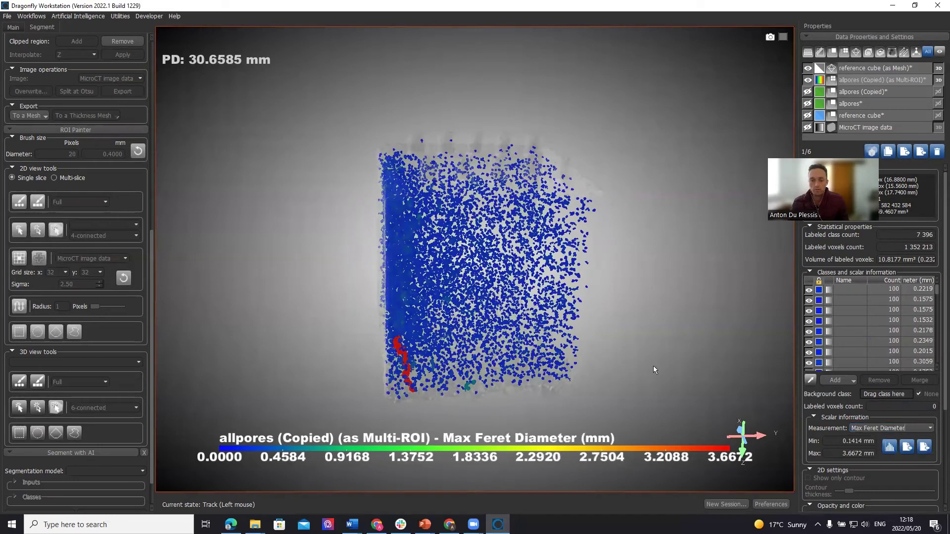
left_click_drag(449, 376, 388, 334)
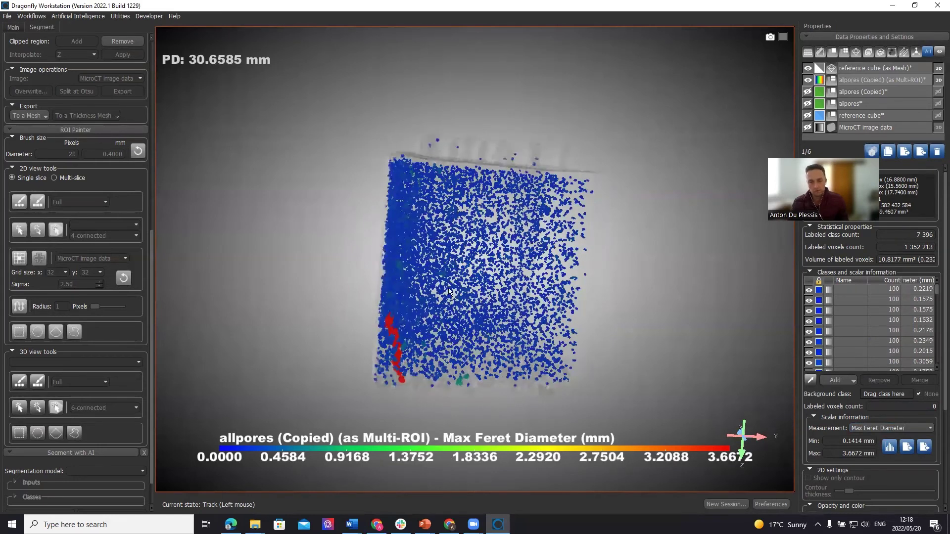
left_click_drag(452, 307, 547, 182)
left_click_drag(537, 253, 520, 289)
left_click_drag(482, 329, 519, 334)
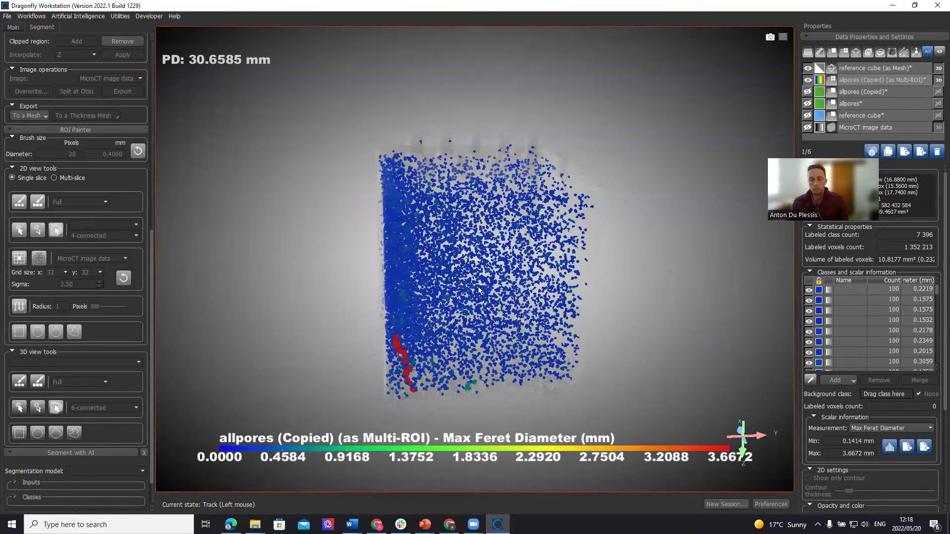
left_click_drag(520, 263, 506, 283)
left_click(850, 80)
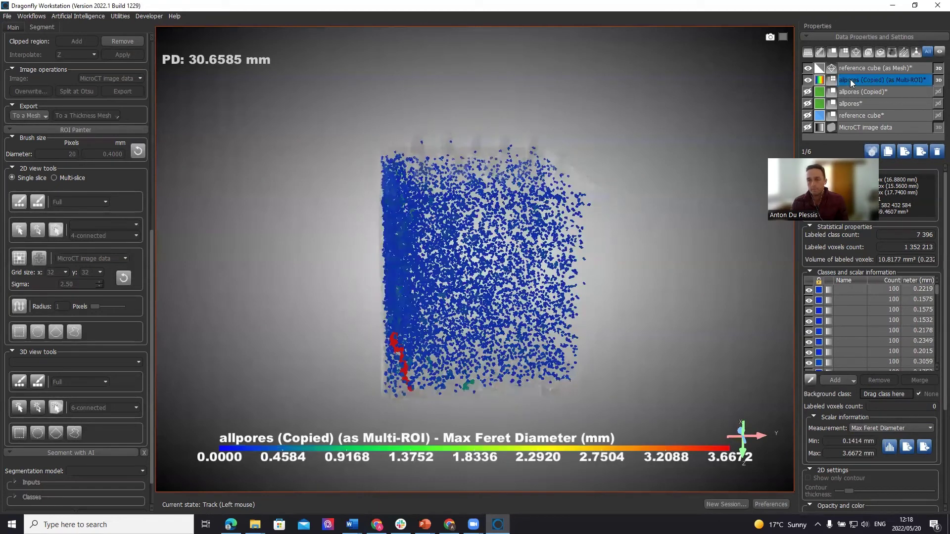
Step: Open the Measurement Inspector for the pores and set the range maximum to 0.5 mm
right_click(850, 79)
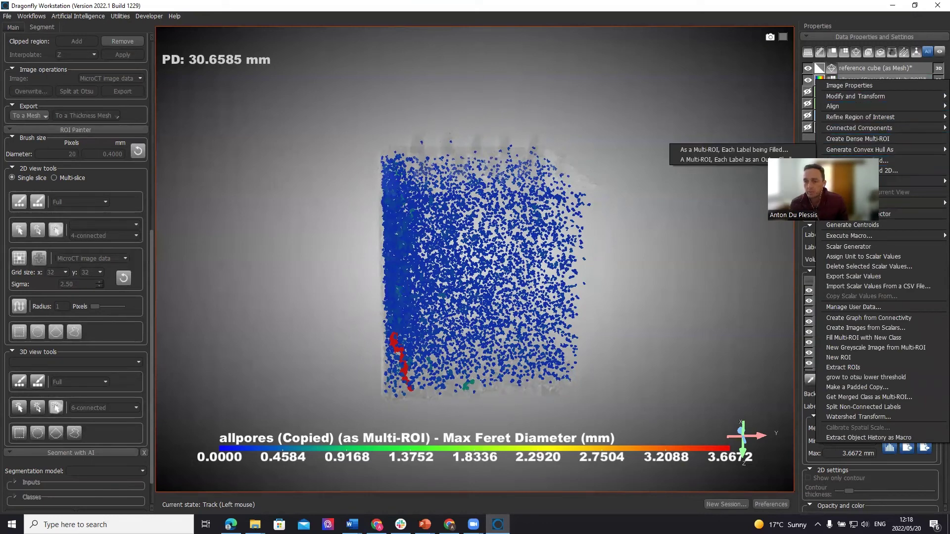
left_click(879, 219)
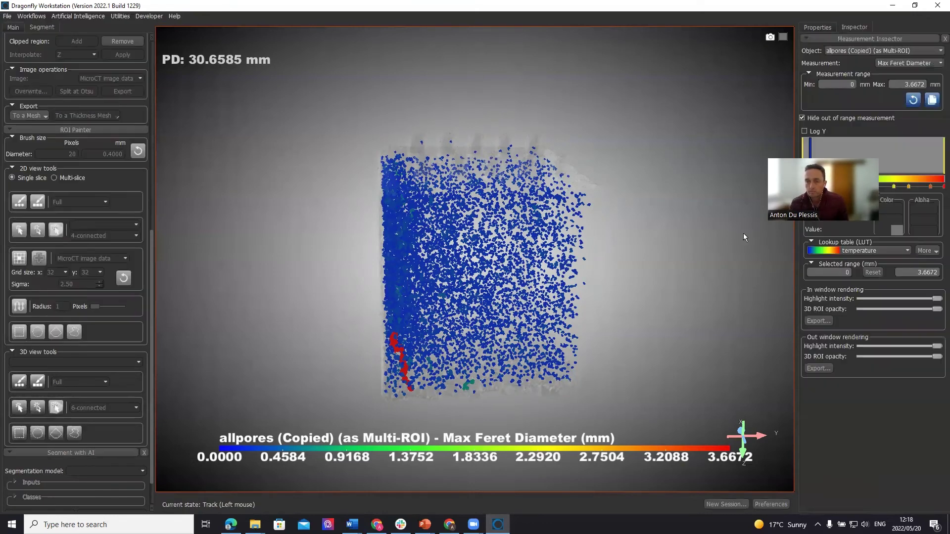
double_click(924, 84)
type("0.5")
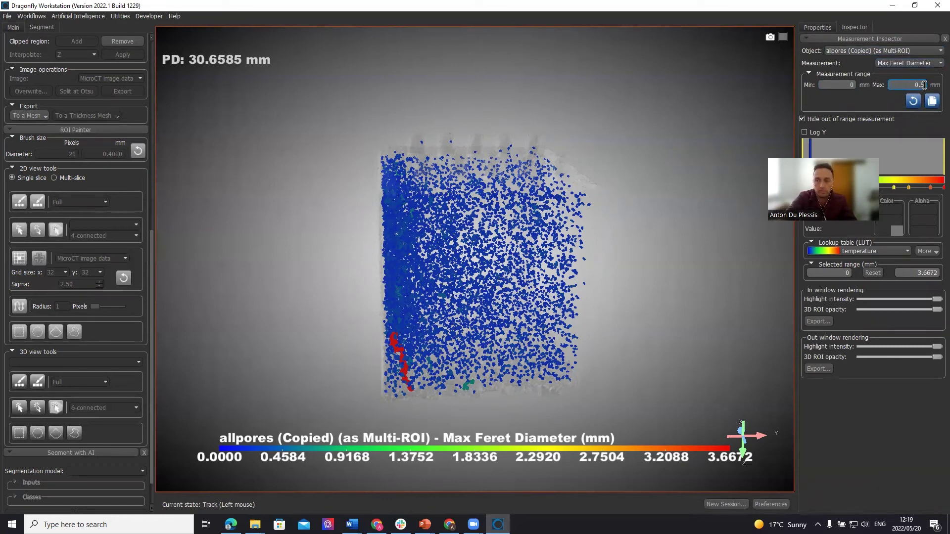
key("Return")
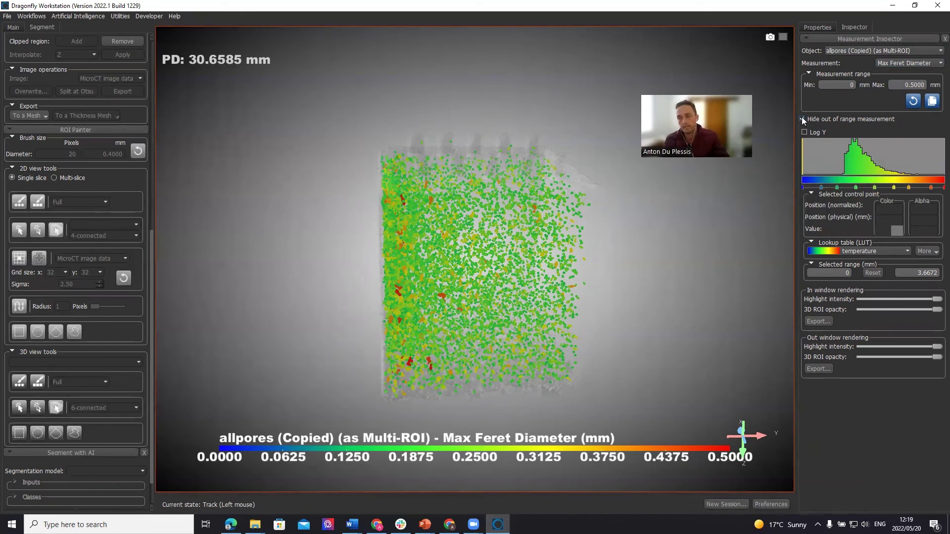
Step: Show pores beyond the 0.5 mm range and rotate the cube to a frontal view
left_click_drag(453, 280, 517, 243)
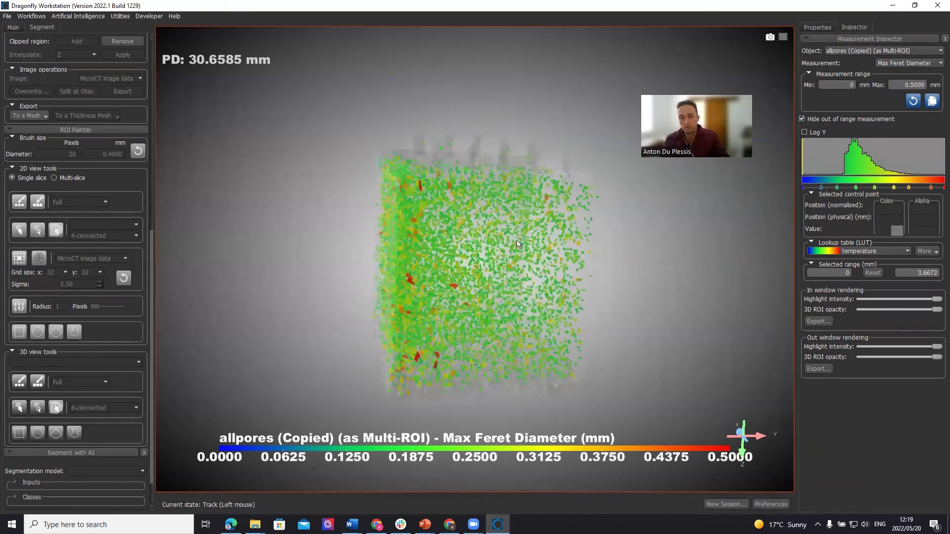
left_click(802, 118)
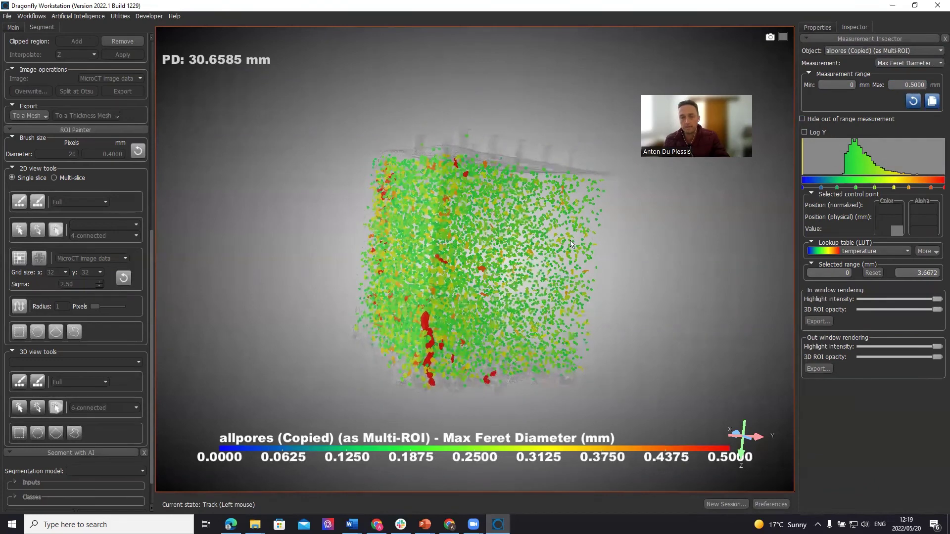
left_click_drag(564, 252, 632, 387)
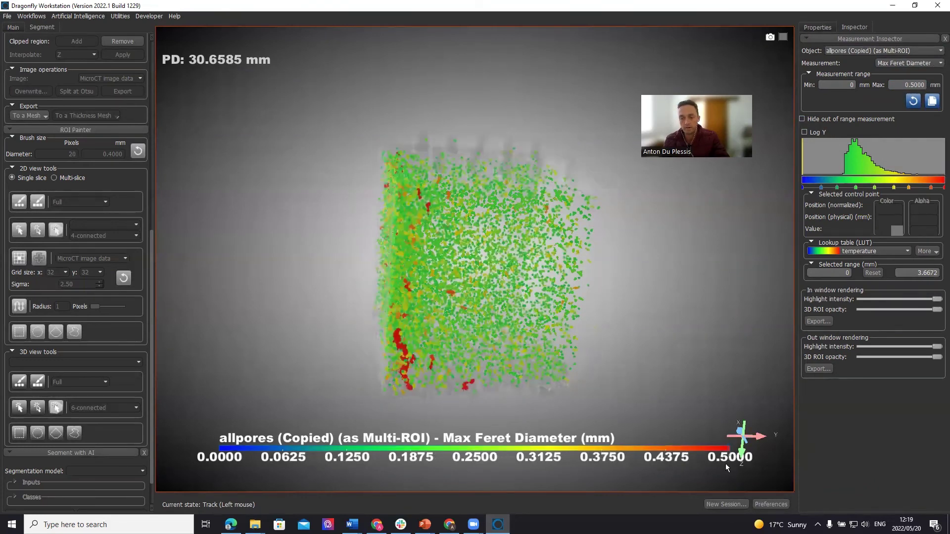
left_click_drag(495, 316, 524, 319)
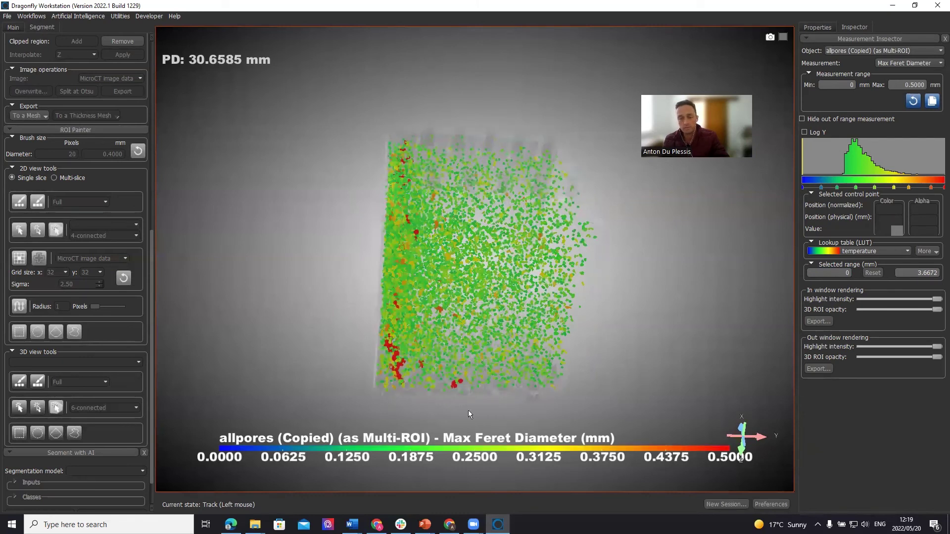
left_click_drag(465, 237, 477, 310)
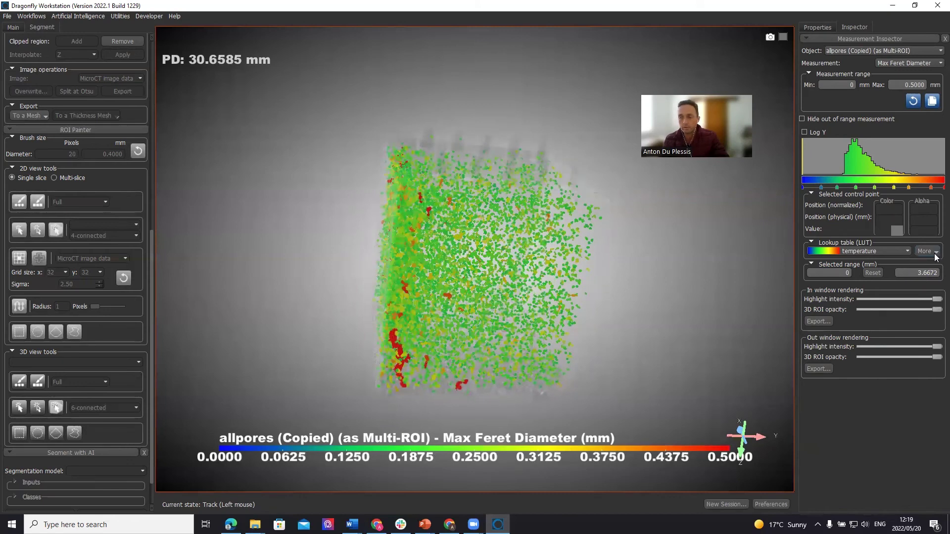
Step: Shift the colour map control points, moving the yellow point slightly left
left_click(856, 187)
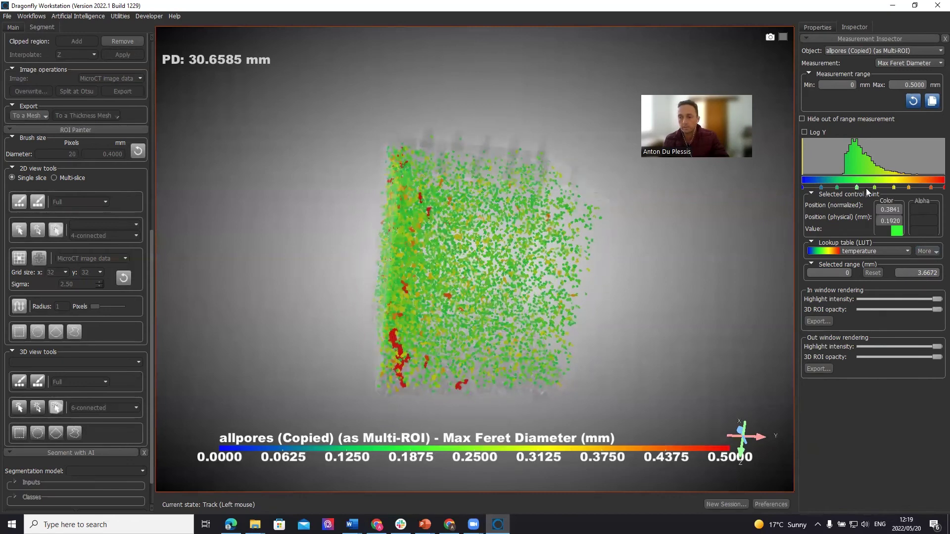
mouse_move(857, 187)
left_mouse_down()
mouse_move(848, 186)
mouse_move(866, 186)
left_mouse_up()
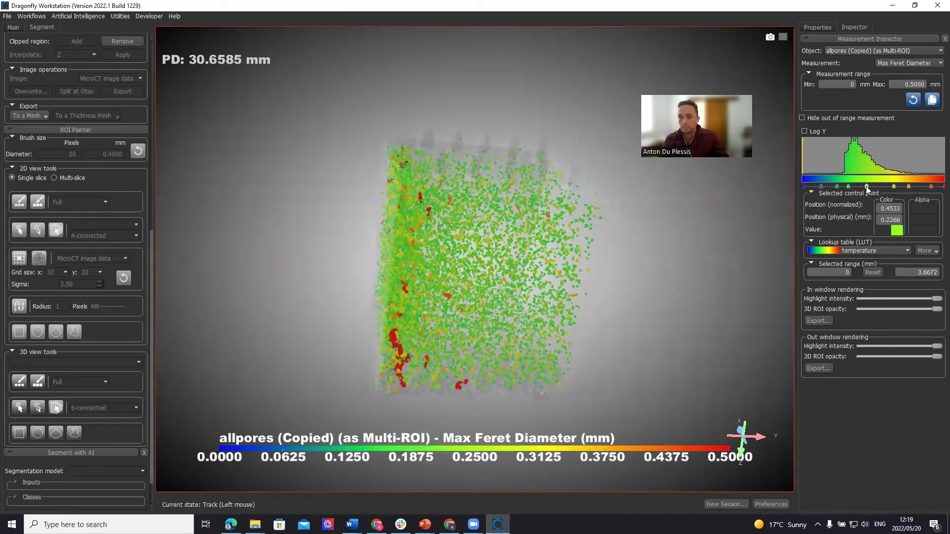
left_click(894, 186)
left_click_drag(881, 187, 877, 186)
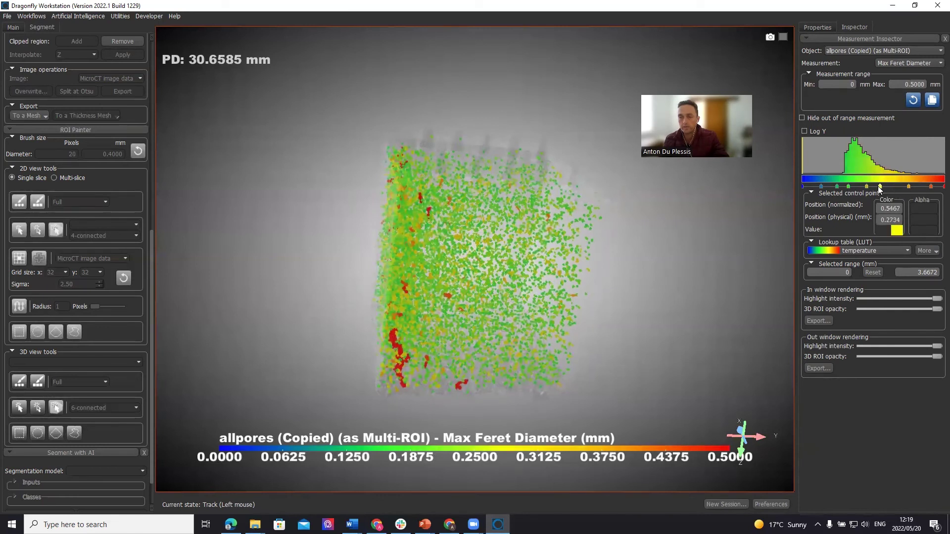
Step: Toggle to the four-view layout and back to the single 3D view, then show the Properties tab
double_click(685, 296)
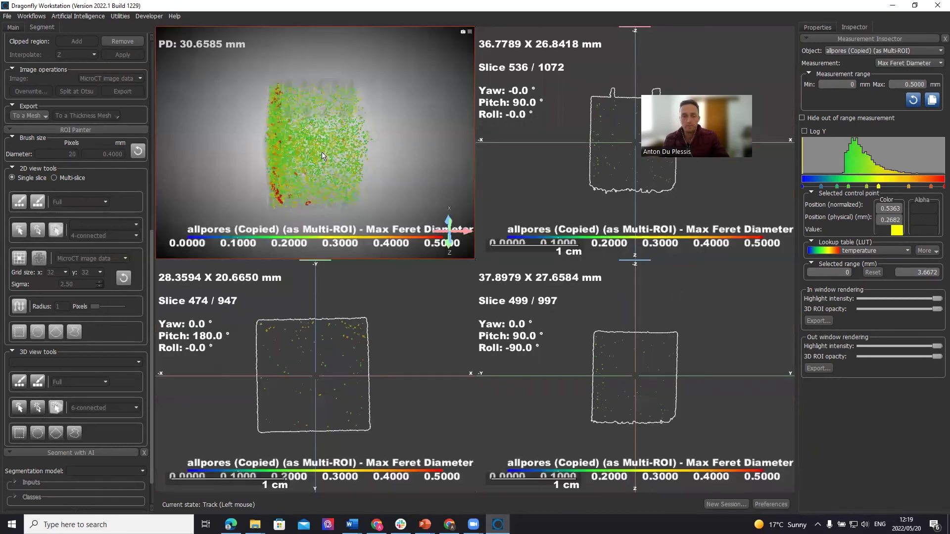
double_click(374, 197)
left_click(818, 28)
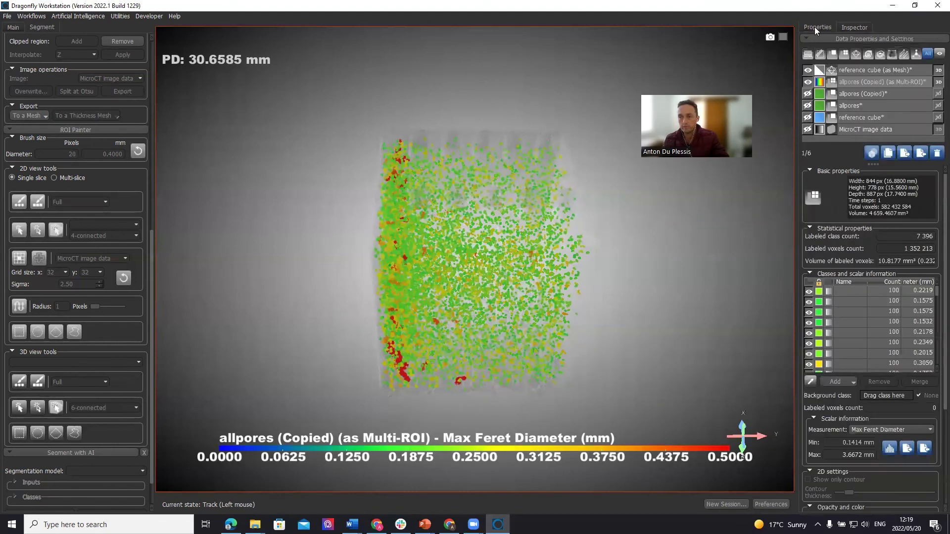
left_click(926, 430)
Step: Colour the pores by Sphericity and inspect the pore class with sphericity 0.9494
left_click(880, 457)
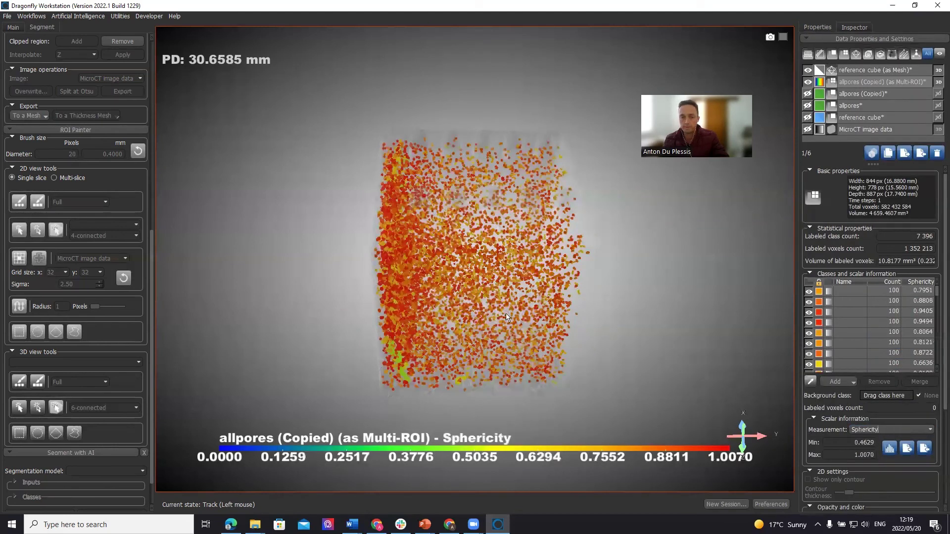
left_click_drag(499, 257, 462, 220)
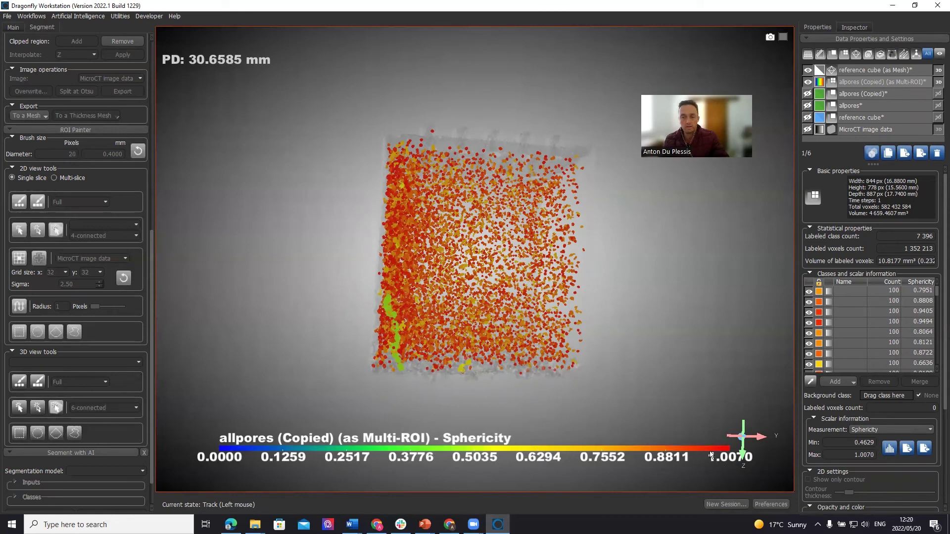
mouse_move(487, 317)
left_mouse_down()
mouse_move(519, 363)
mouse_move(500, 313)
left_mouse_up()
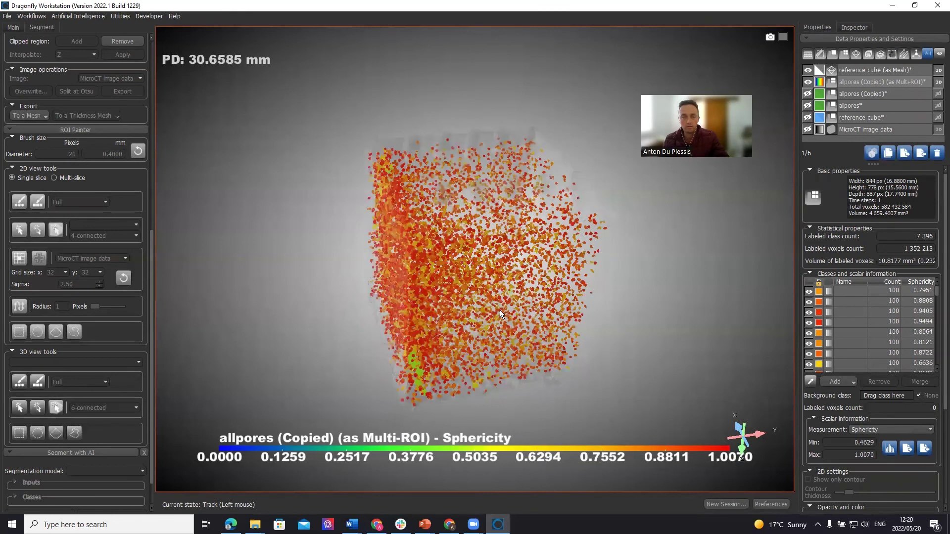
left_click(850, 322)
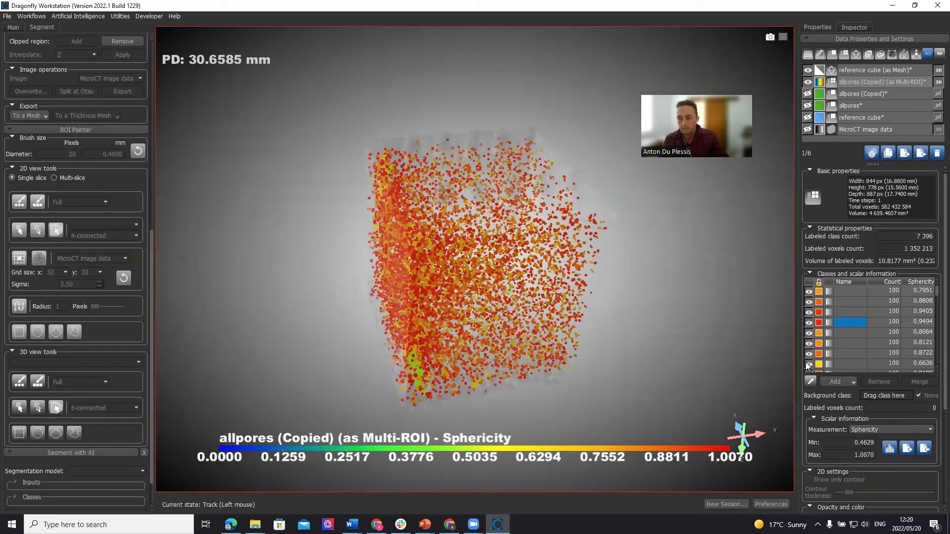
left_click(719, 463)
Step: Rotate the cube to a frontal view and recolour the pores by Volume
left_click_drag(438, 289, 468, 237)
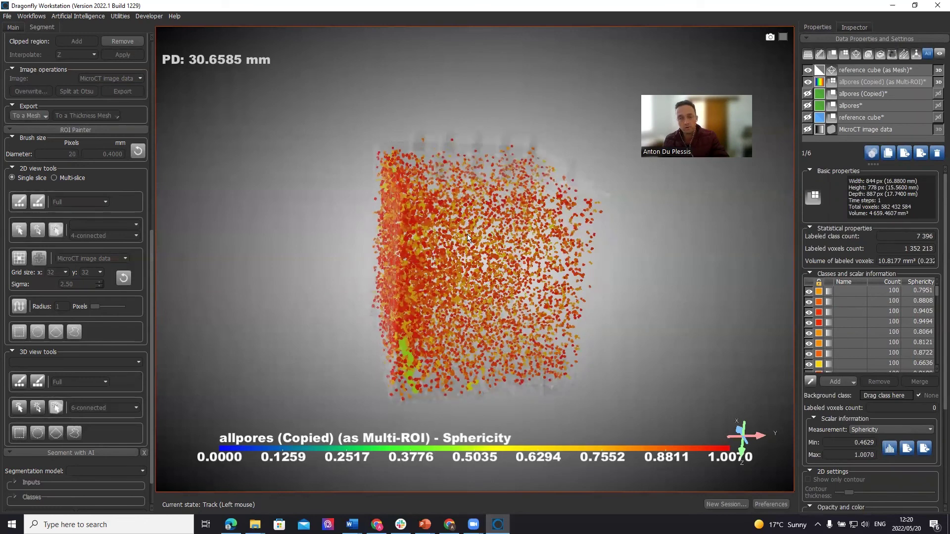
left_click_drag(484, 233, 506, 257)
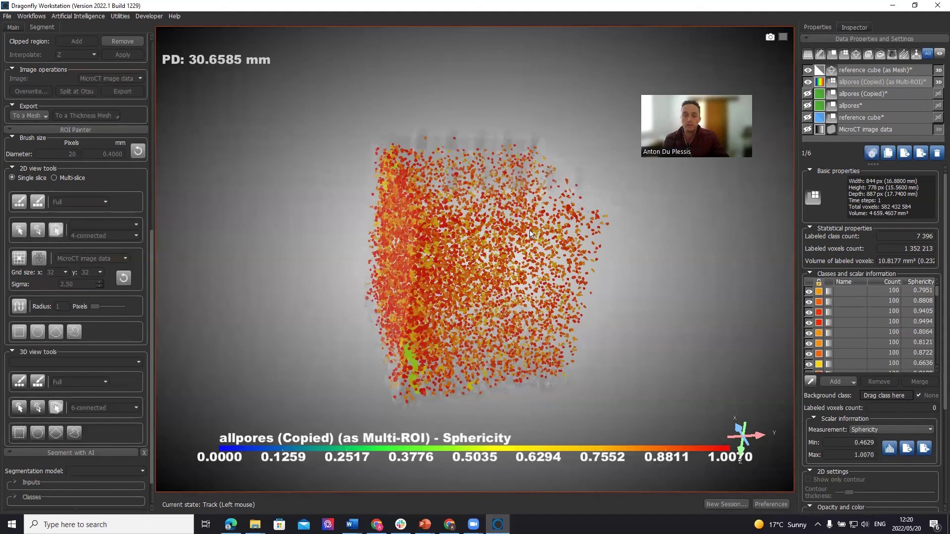
left_click_drag(486, 217, 512, 213)
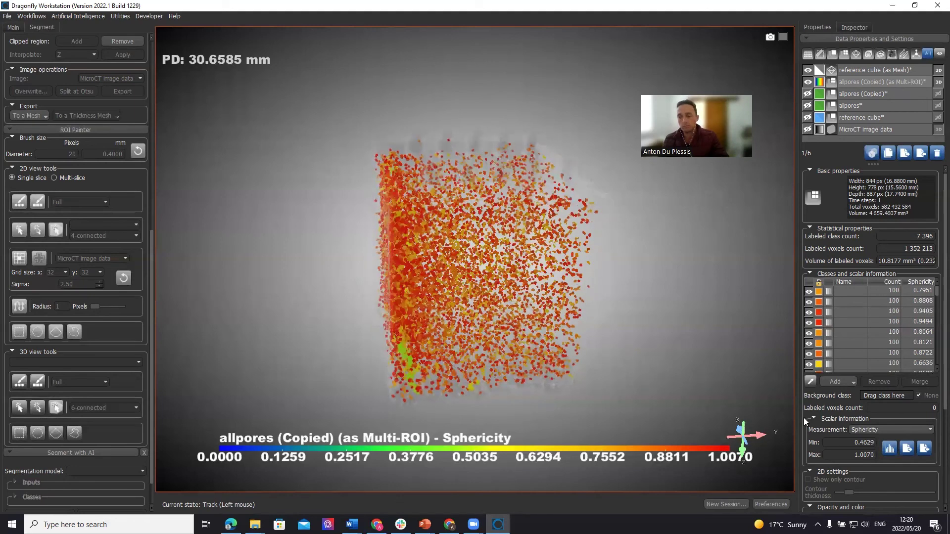
left_click(886, 429)
left_click(887, 446)
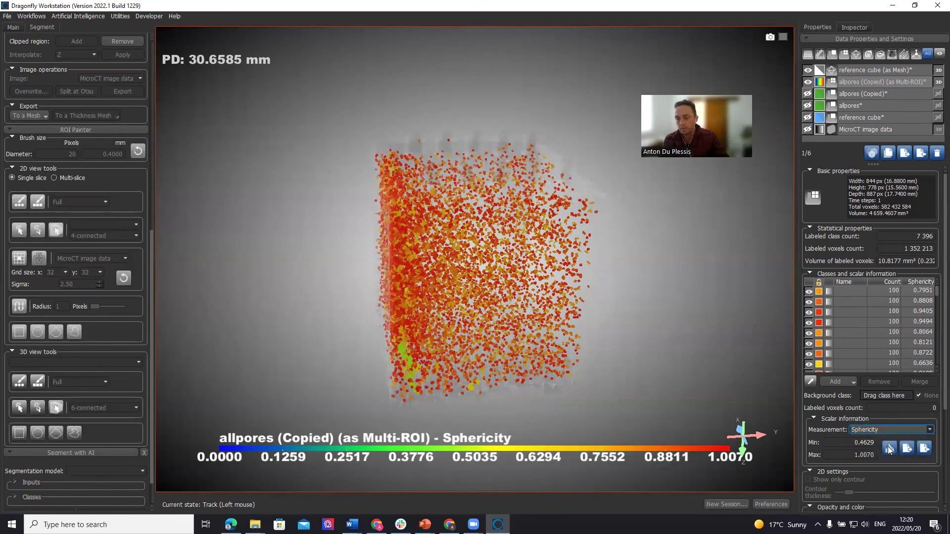
Step: Colour the pores by Max Feret Diameter and bring up its histogram
left_click(930, 429)
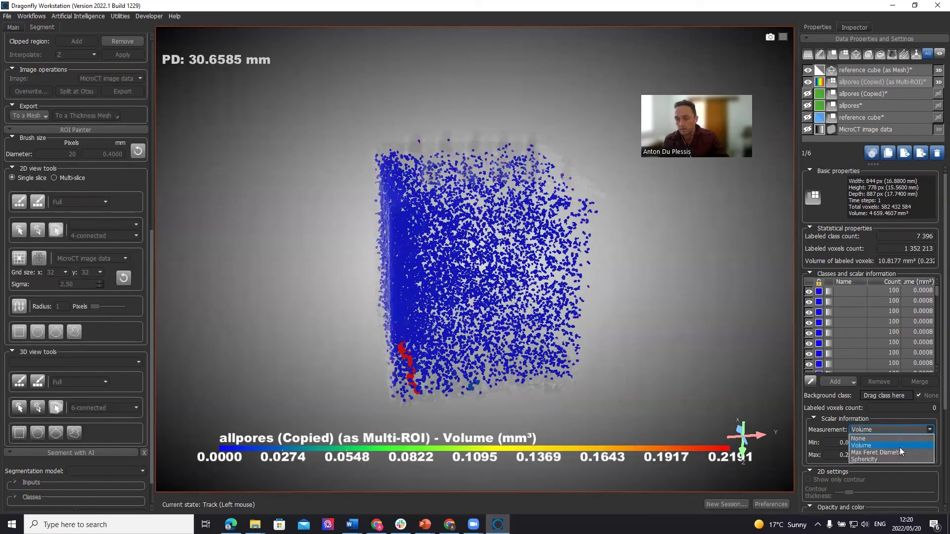
left_click(896, 453)
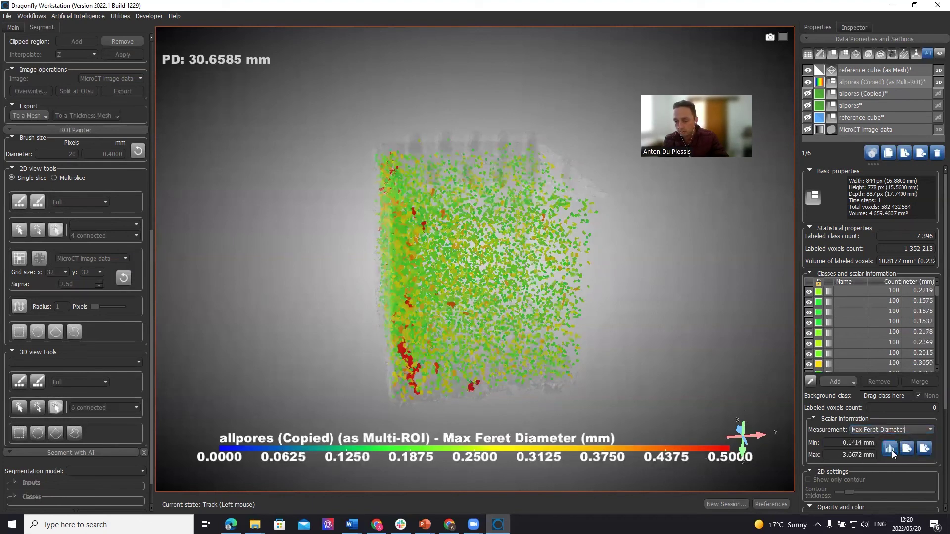
left_click(890, 449)
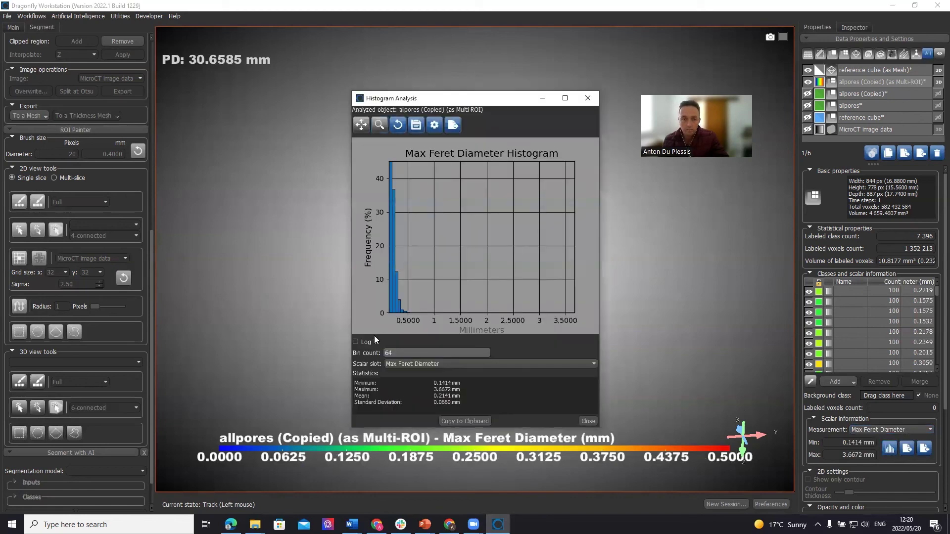
Step: Show the Max Feret histogram with a logarithmic Y axis and 100 bins, zoomed in, then close it
left_click(356, 340)
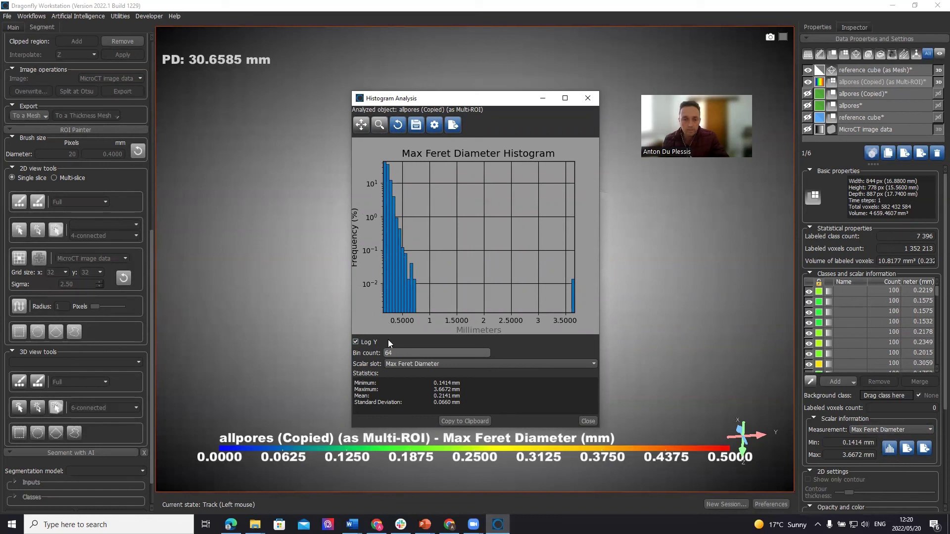
key("Tab")
type("100")
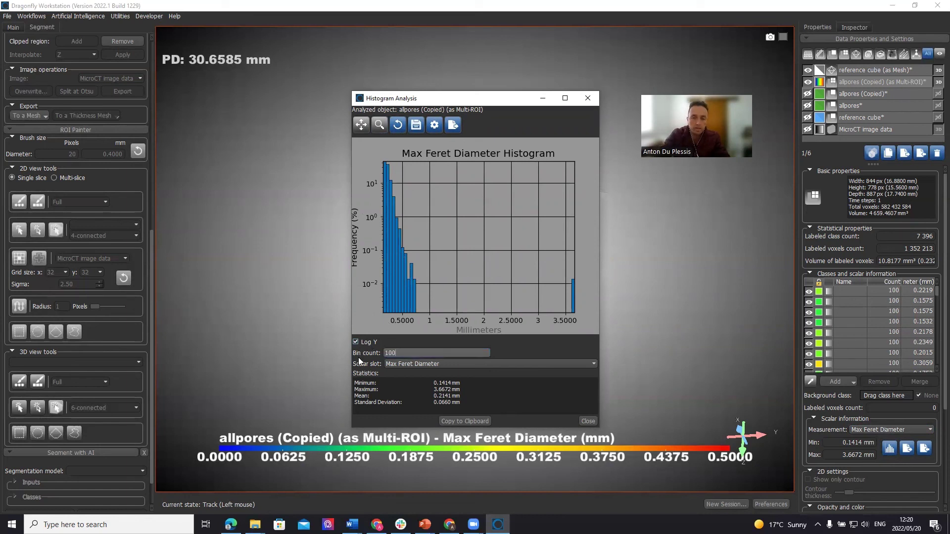
key("Return")
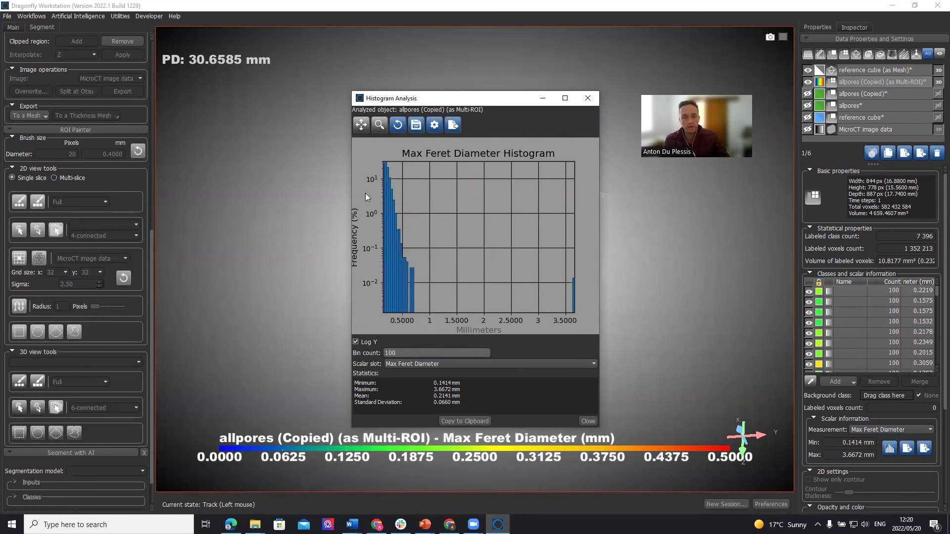
left_click(379, 125)
scroll(392, 300, "up", 5)
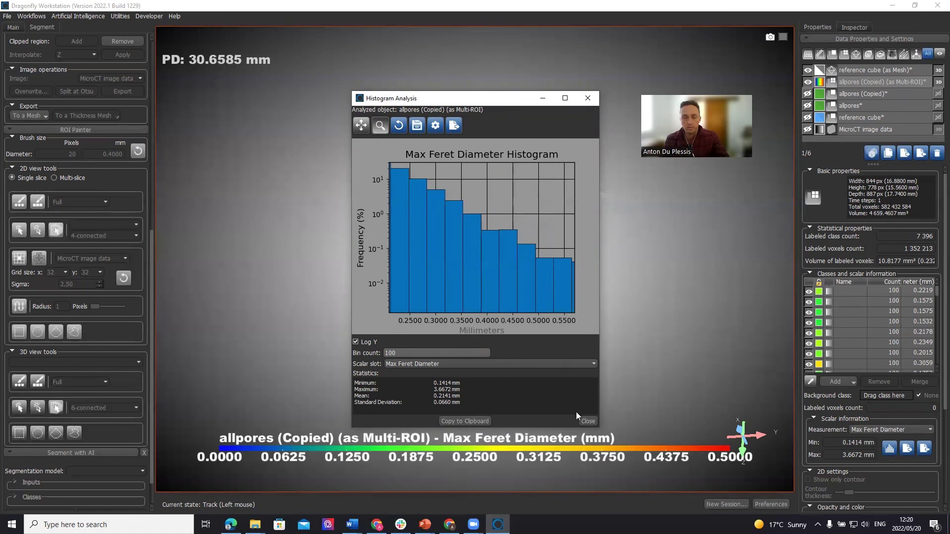
left_click(589, 421)
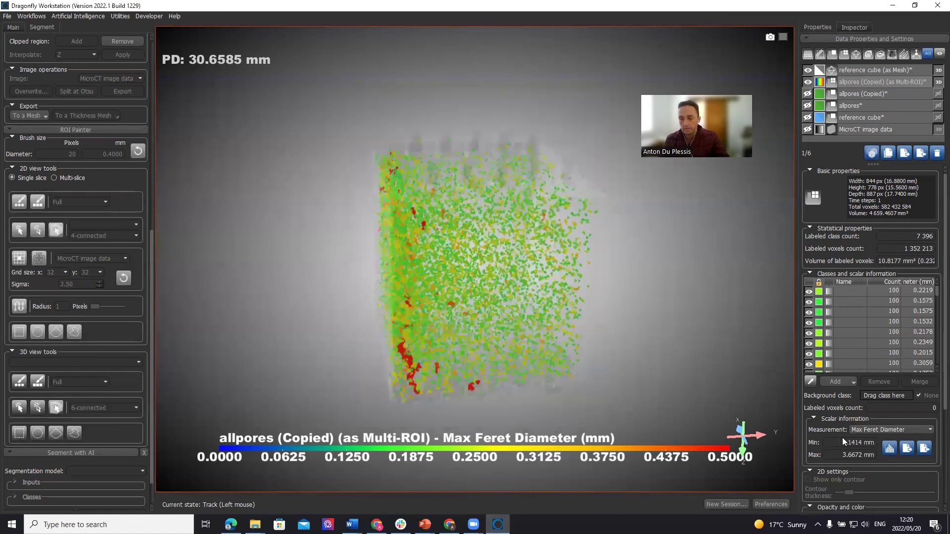
left_click(908, 450)
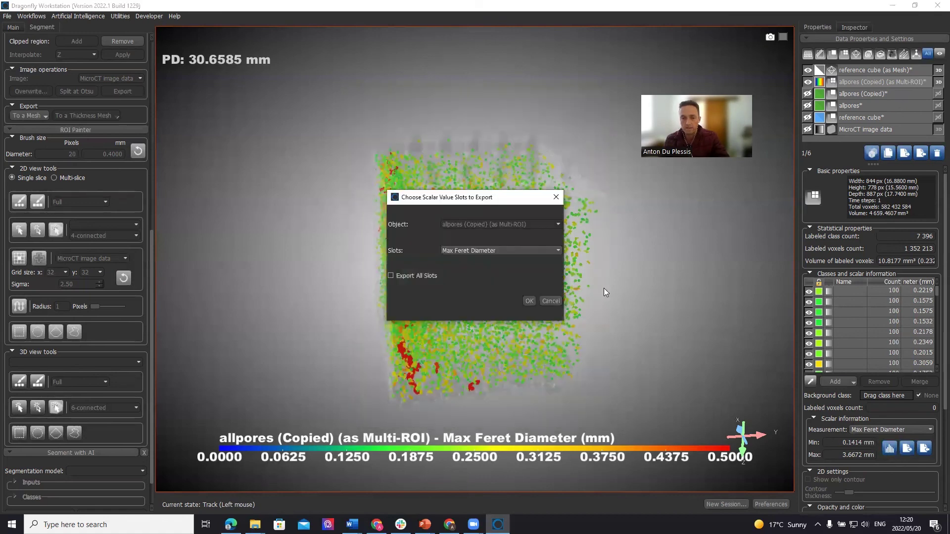
left_click(408, 277)
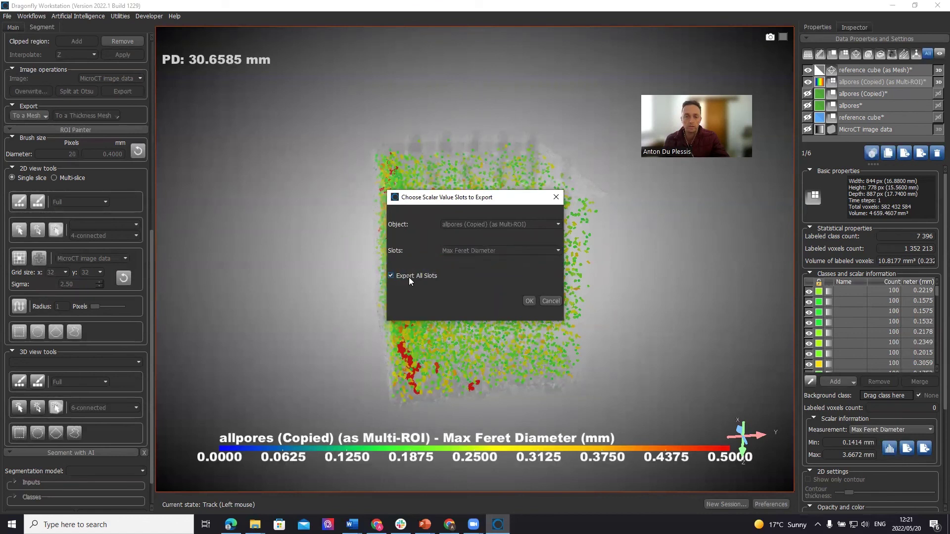
left_click(550, 300)
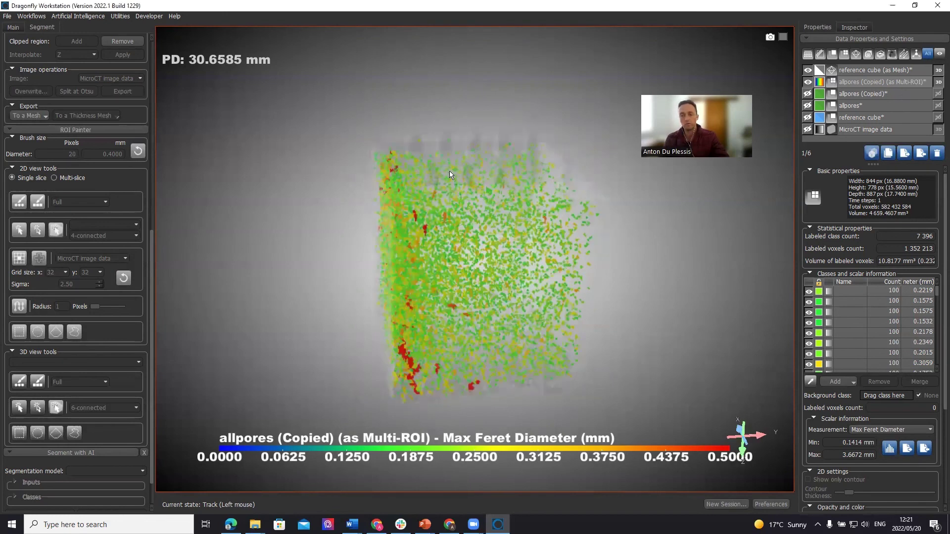
Step: Colour the pores by Volume and check the Volume histogram with a logarithmic Y axis
left_click(916, 429)
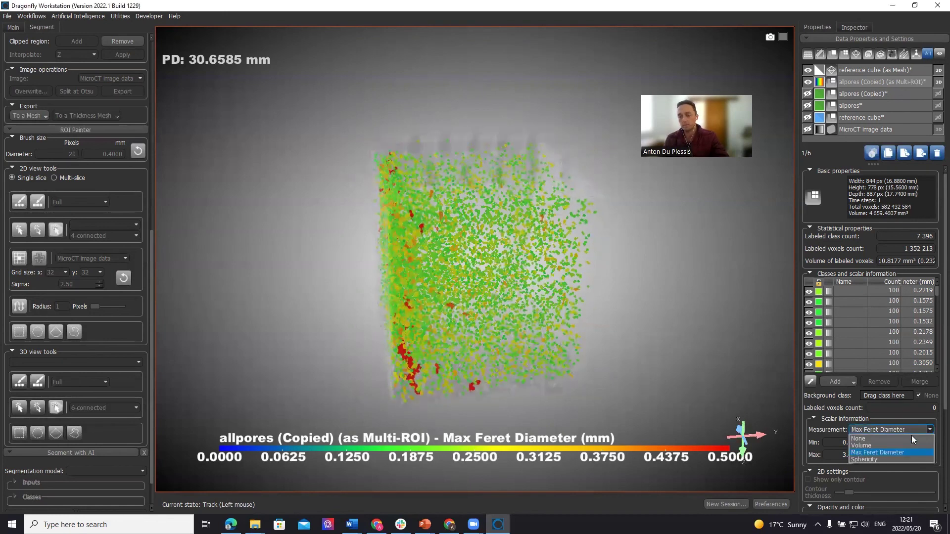
left_click(885, 445)
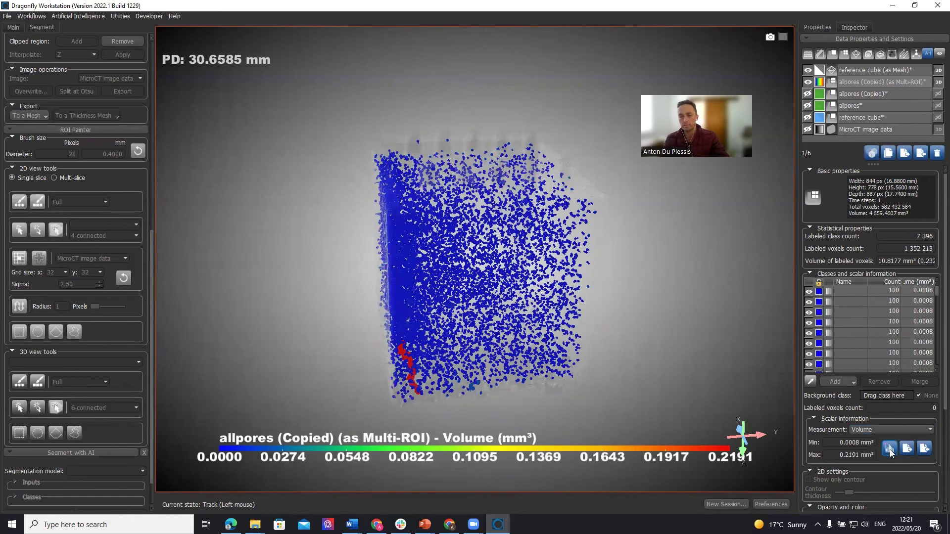
left_click(889, 449)
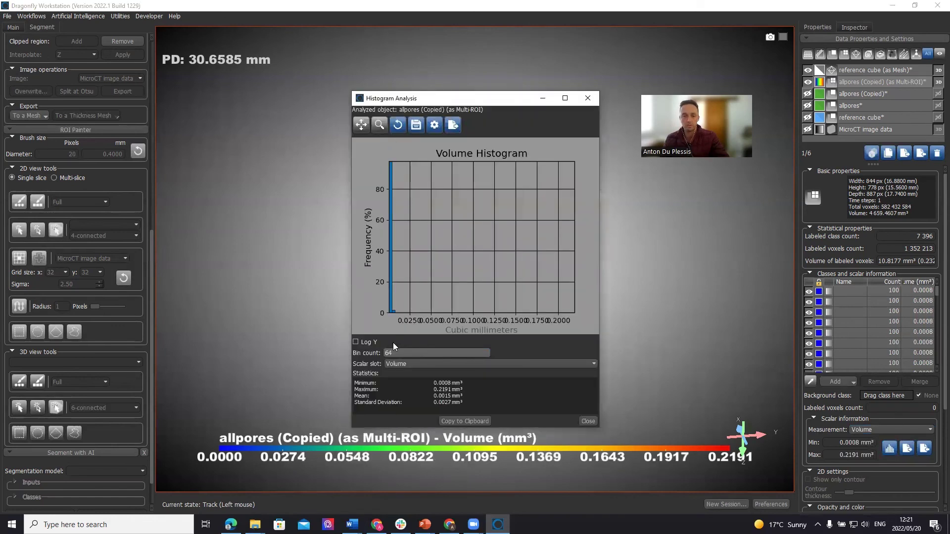
left_click(355, 342)
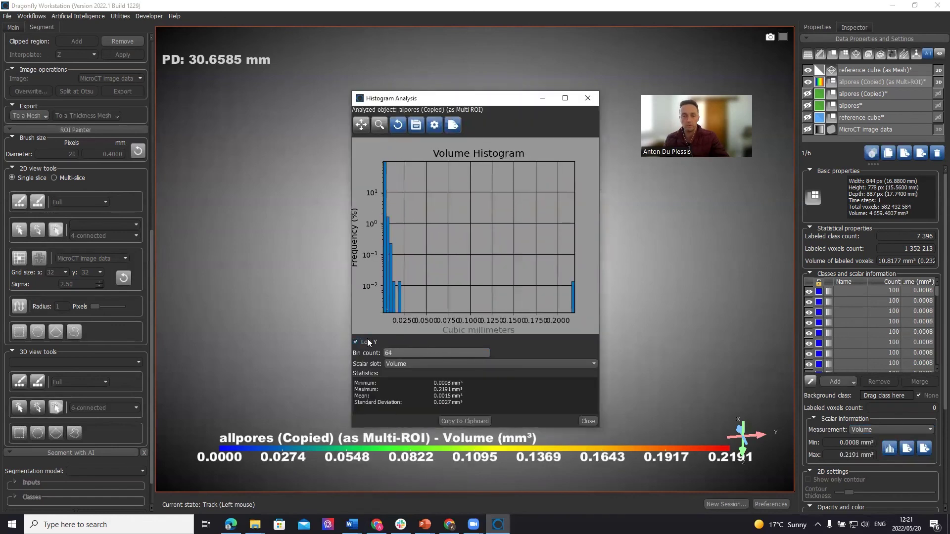
left_click(587, 421)
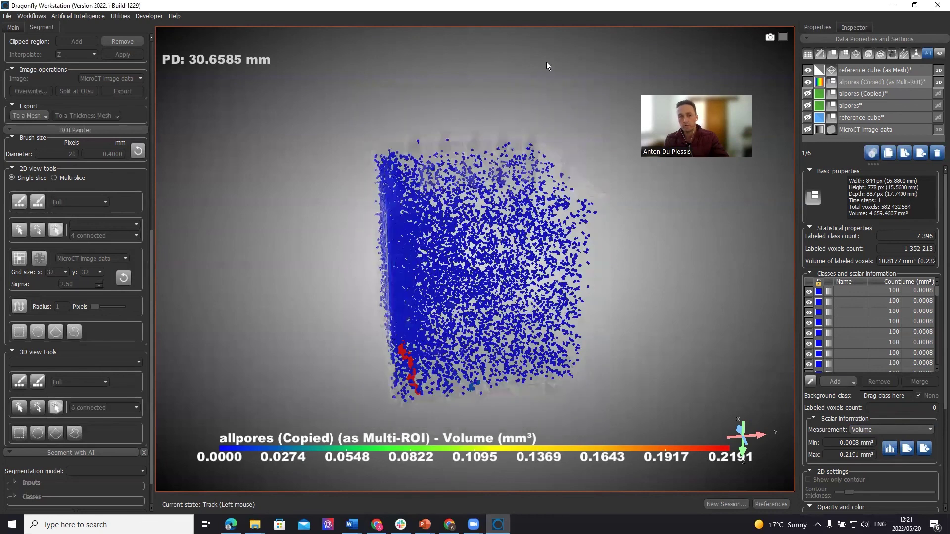